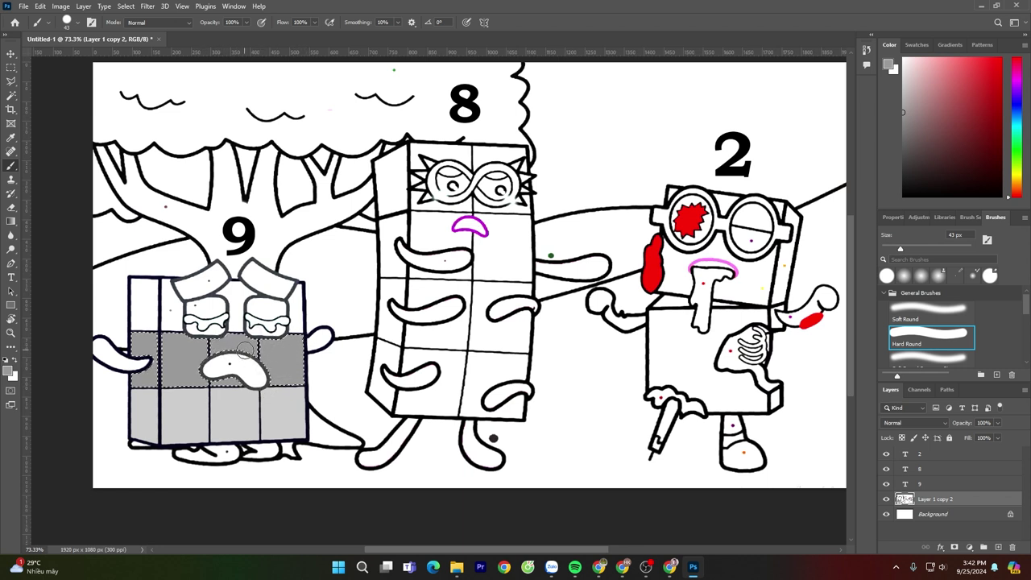
Select the white top-row blocks of character 9, including the side block, and paint them dark grey
{"action": "key", "text": "w"}
{"action": "left_click", "coordinate": [147, 308]}
{"action": "left_click", "coordinate": [176, 315], "text": "shift"}
{"action": "left_click", "coordinate": [298, 317], "text": "shift"}
{"action": "left_click", "coordinate": [903, 139]}
{"action": "key", "text": "b"}
{"action": "left_click_drag", "start_coordinate": [135, 284], "coordinate": [179, 296]}
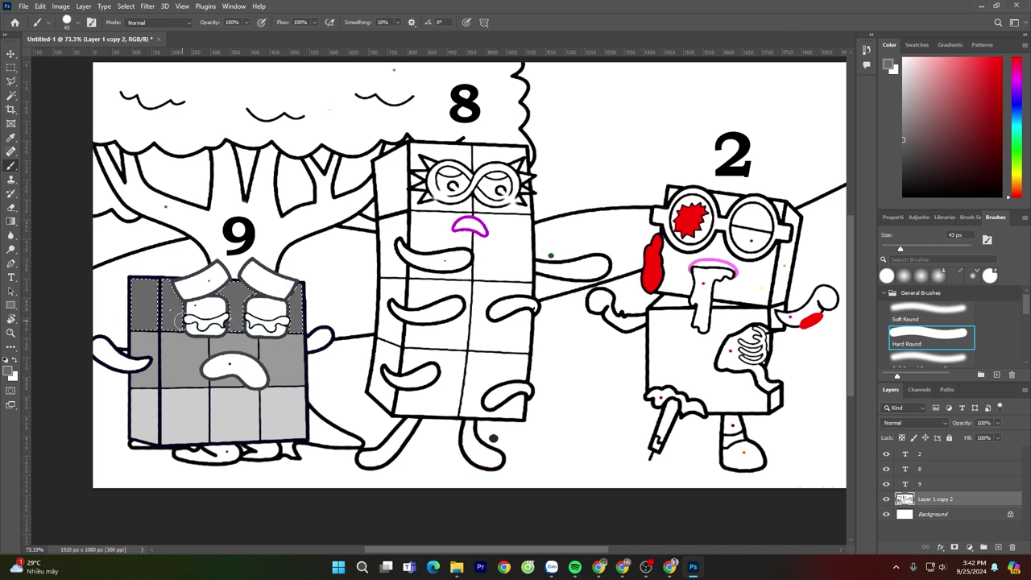
Select both eyebrows of character 9 and paint them with the medium grey sampled from its middle row
{"action": "key", "text": "w"}
{"action": "left_click", "coordinate": [202, 289]}
{"action": "left_click", "coordinate": [270, 284], "text": "shift"}
{"action": "key", "text": "i"}
{"action": "left_click", "coordinate": [283, 345]}
{"action": "key", "text": "b"}
{"action": "mouse_move", "coordinate": [278, 289]}
{"action": "left_mouse_down"}
{"action": "mouse_move", "coordinate": [250, 271]}
{"action": "mouse_move", "coordinate": [260, 267]}
{"action": "mouse_move", "coordinate": [292, 289]}
{"action": "mouse_move", "coordinate": [199, 276]}
{"action": "left_mouse_up"}
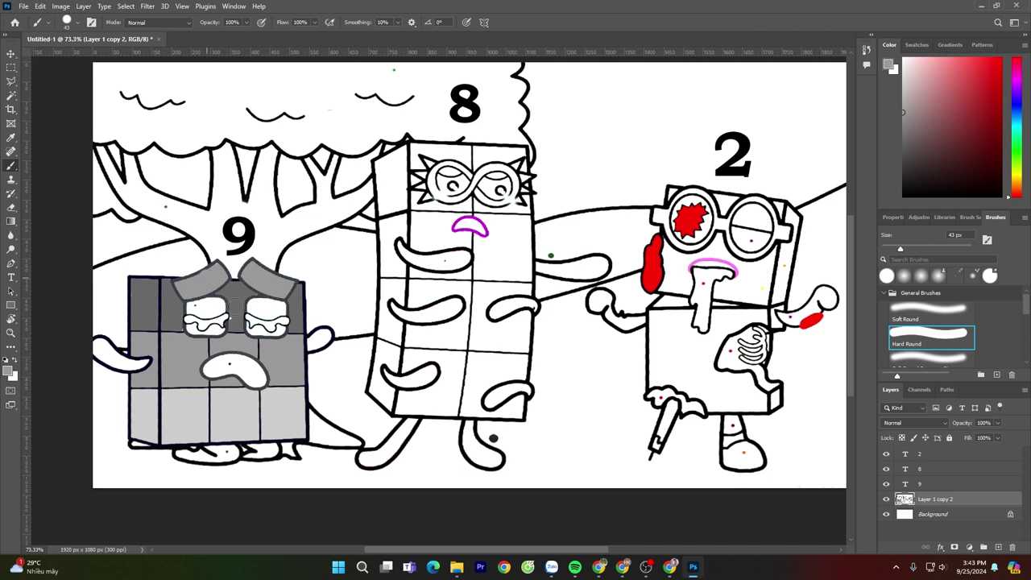
Paint both arms and the feet of character 9 in the same medium grey
{"action": "left_click_drag", "start_coordinate": [309, 335], "coordinate": [325, 344]}
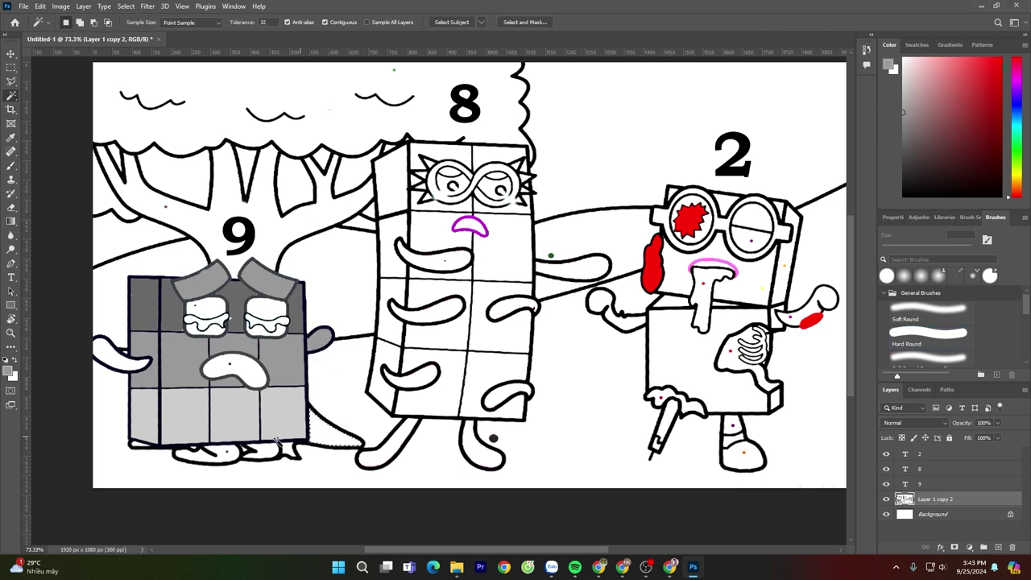
{"action": "key", "text": "w"}
{"action": "left_click", "coordinate": [223, 454]}
{"action": "key", "text": "b"}
{"action": "left_click_drag", "start_coordinate": [147, 363], "coordinate": [82, 340]}
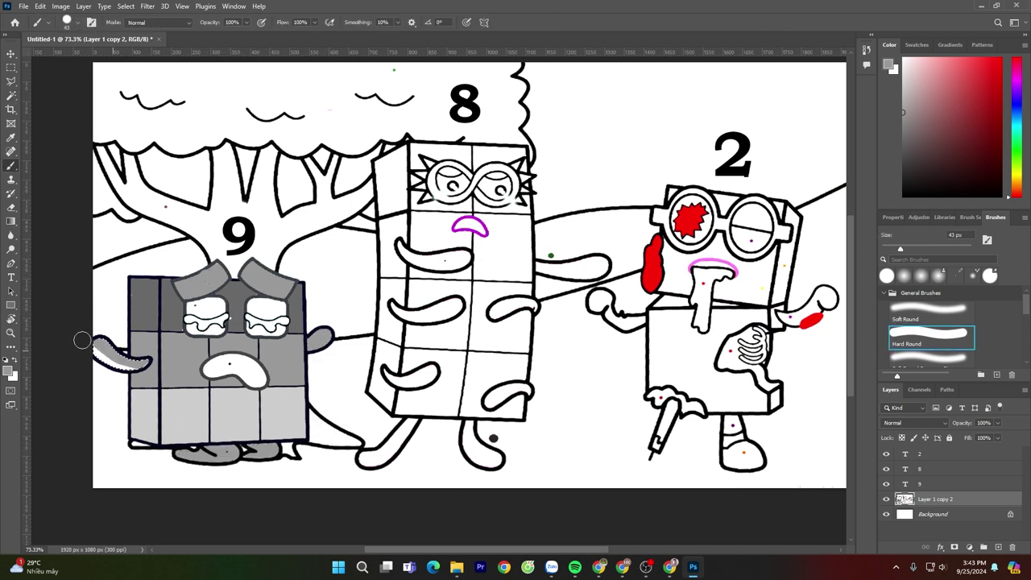
Select the inside of character 9's mouth and fill it with brown
{"action": "key", "text": "w"}
{"action": "left_click", "coordinate": [235, 375]}
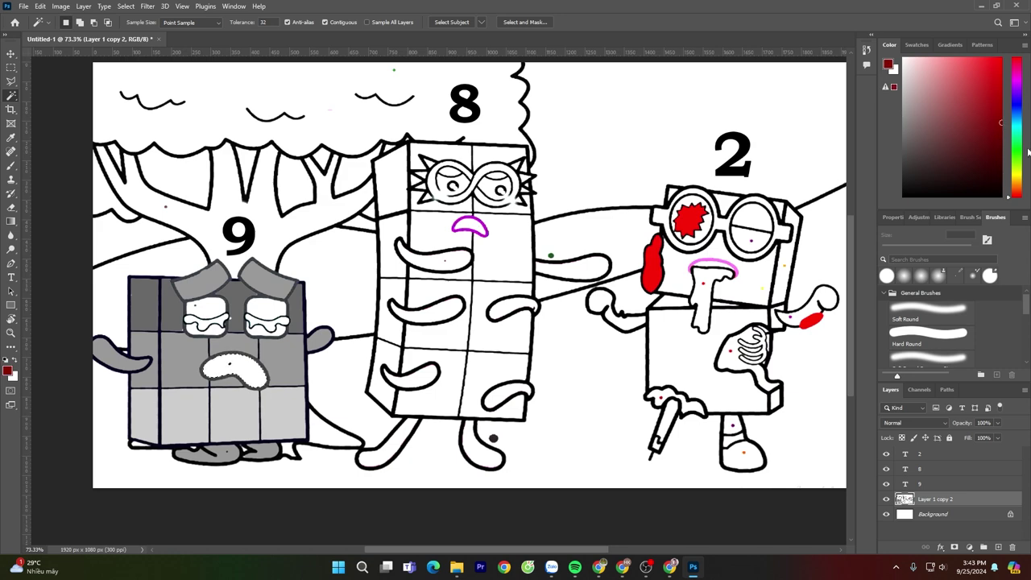
{"action": "left_click", "coordinate": [1016, 184]}
{"action": "key", "text": "b"}
{"action": "mouse_move", "coordinate": [260, 377]}
{"action": "left_mouse_down"}
{"action": "mouse_move", "coordinate": [207, 352]}
{"action": "mouse_move", "coordinate": [252, 352]}
{"action": "left_mouse_up"}
Paint white teeth along the upper and lower edges of character 9's mouth and clear the selection
{"action": "left_click", "coordinate": [215, 322], "text": "alt"}
{"action": "scroll", "coordinate": [228, 372], "scroll_direction": "up", "scroll_amount": 4}
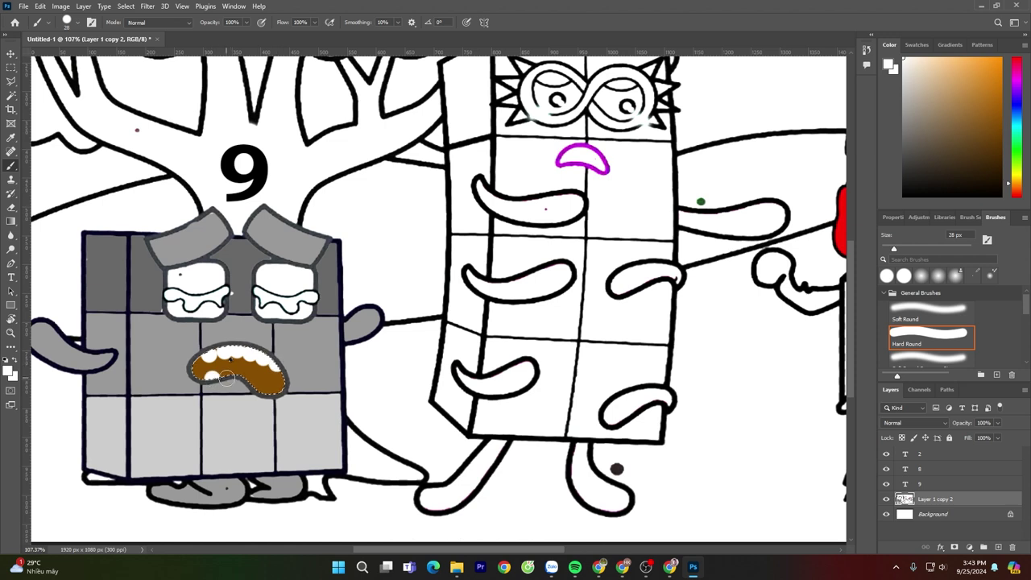
{"action": "left_click_drag", "start_coordinate": [260, 389], "coordinate": [269, 392]}
{"action": "key", "text": "ctrl+d"}
Select the tears below character 9's eyes and paint them bright turquoise
{"action": "scroll", "coordinate": [270, 393], "scroll_direction": "down", "scroll_amount": 7}
{"action": "scroll", "coordinate": [236, 386], "scroll_direction": "up", "scroll_amount": 5}
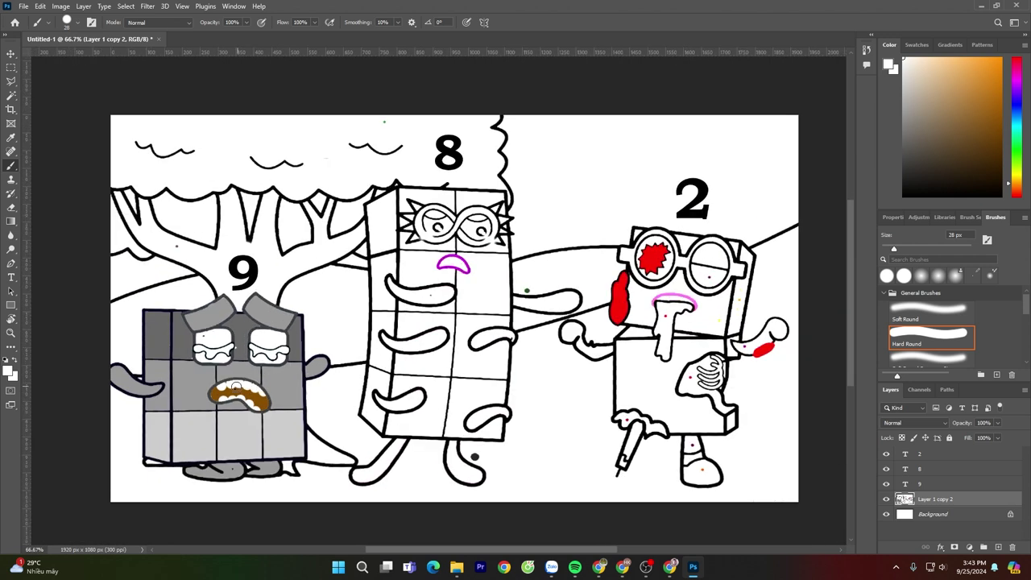
{"action": "key", "text": "w"}
{"action": "left_click", "coordinate": [221, 338]}
{"action": "left_click", "coordinate": [1016, 129]}
{"action": "left_click", "coordinate": [999, 58]}
{"action": "key", "text": "b"}
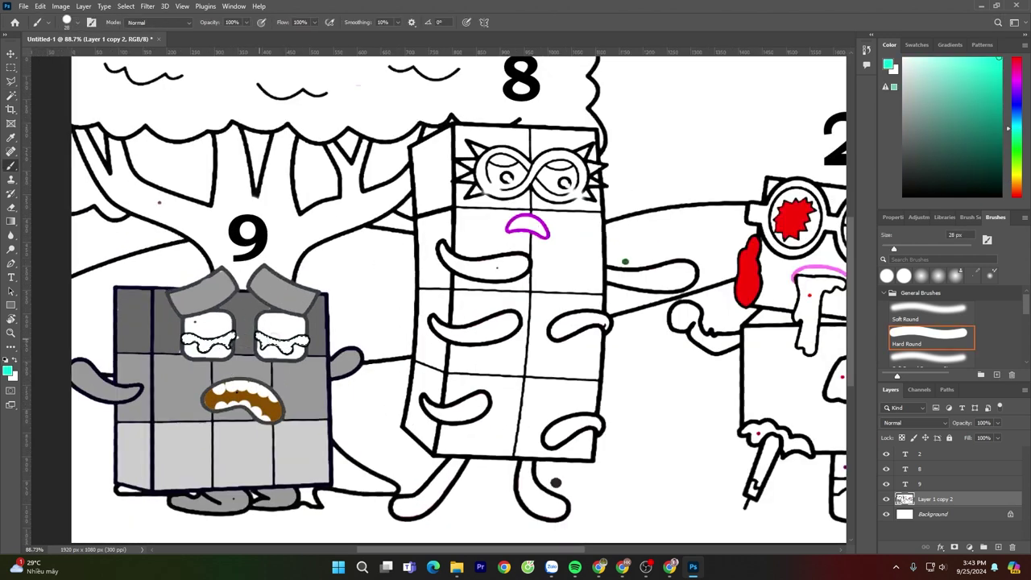
{"action": "left_click_drag", "start_coordinate": [274, 334], "coordinate": [287, 325]}
Give both of character 9's eyes round black pupils with small white highlights
{"action": "key", "text": "d"}
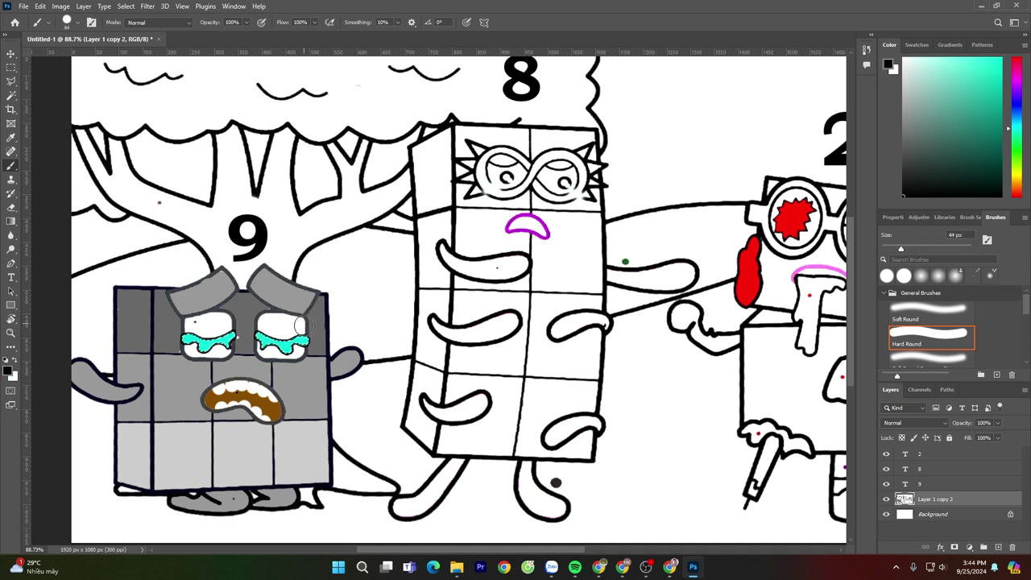
{"action": "right_click", "coordinate": [277, 326], "text": "alt"}
{"action": "left_click", "coordinate": [281, 326]}
{"action": "left_click", "coordinate": [208, 325]}
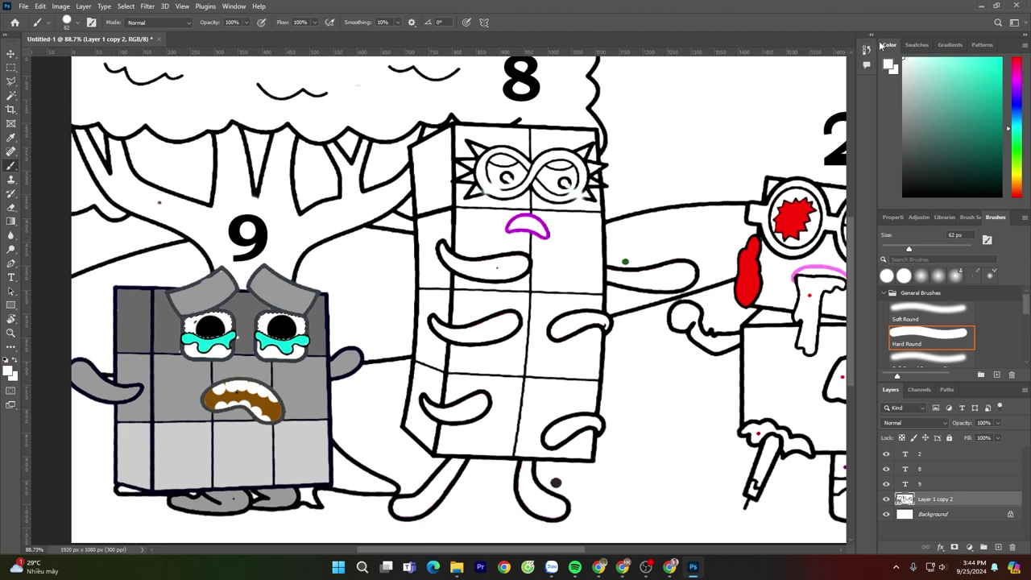
{"action": "right_click", "coordinate": [209, 326], "text": "alt"}
{"action": "key", "text": "x"}
Paint pale turquoise tears below both eyes of character 8 with a 14 px hard round brush
{"action": "scroll", "coordinate": [395, 277], "scroll_direction": "down", "scroll_amount": 2}
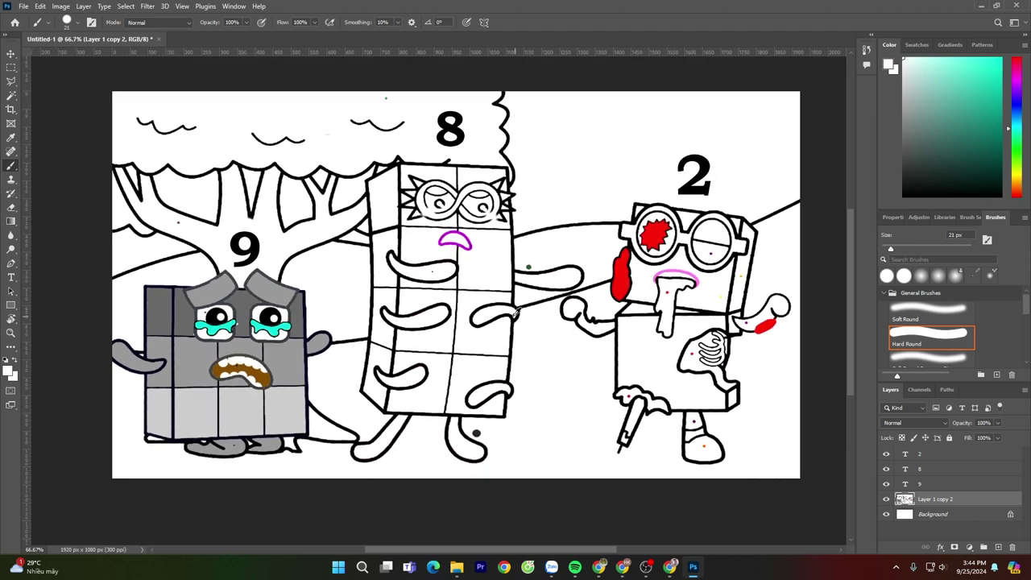
{"action": "key", "text": "w"}
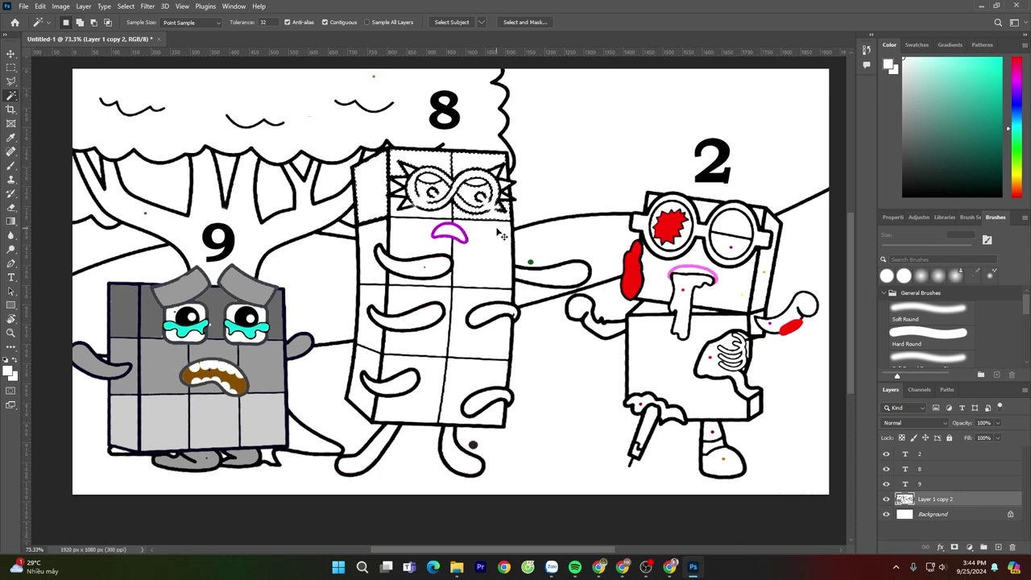
{"action": "scroll", "coordinate": [479, 228], "scroll_direction": "up", "scroll_amount": 3}
{"action": "key", "text": "i"}
{"action": "key", "text": "b"}
{"action": "scroll", "coordinate": [393, 207], "scroll_direction": "up", "scroll_amount": 2}
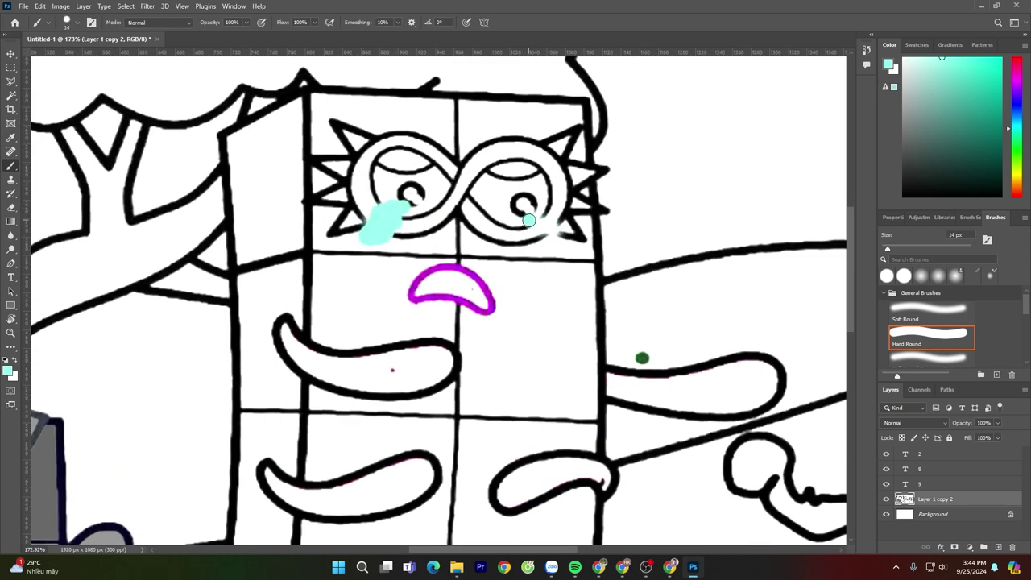
{"action": "scroll", "coordinate": [432, 288], "scroll_direction": "up", "scroll_amount": 3}
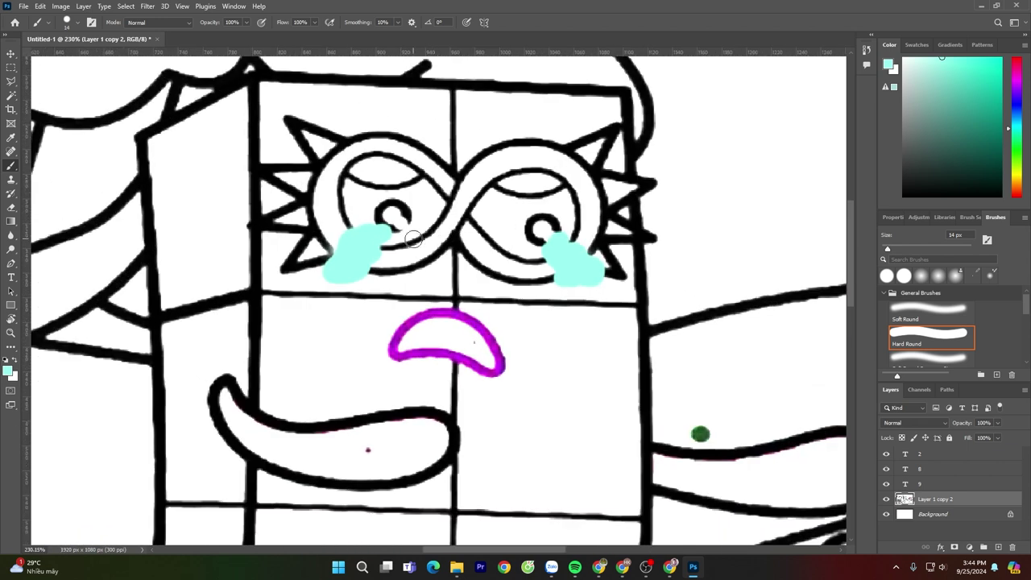
Touch up the pupil outline of character 8's left eye with a 3 px brush in a sampled dark grey
{"action": "key", "text": "i"}
{"action": "left_click", "coordinate": [409, 226]}
{"action": "key", "text": "b"}
{"action": "left_click_drag", "start_coordinate": [409, 228], "coordinate": [401, 227]}
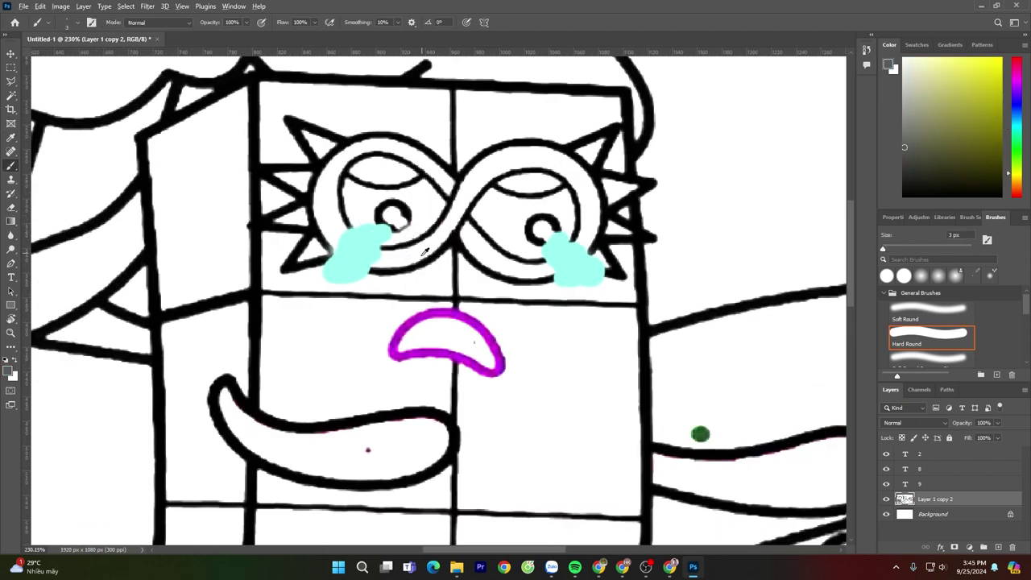
Select the top-row blocks of character 8 around the mask and paint them light salmon pink
{"action": "scroll", "coordinate": [426, 252], "scroll_direction": "down", "scroll_amount": 2}
{"action": "key", "text": "w"}
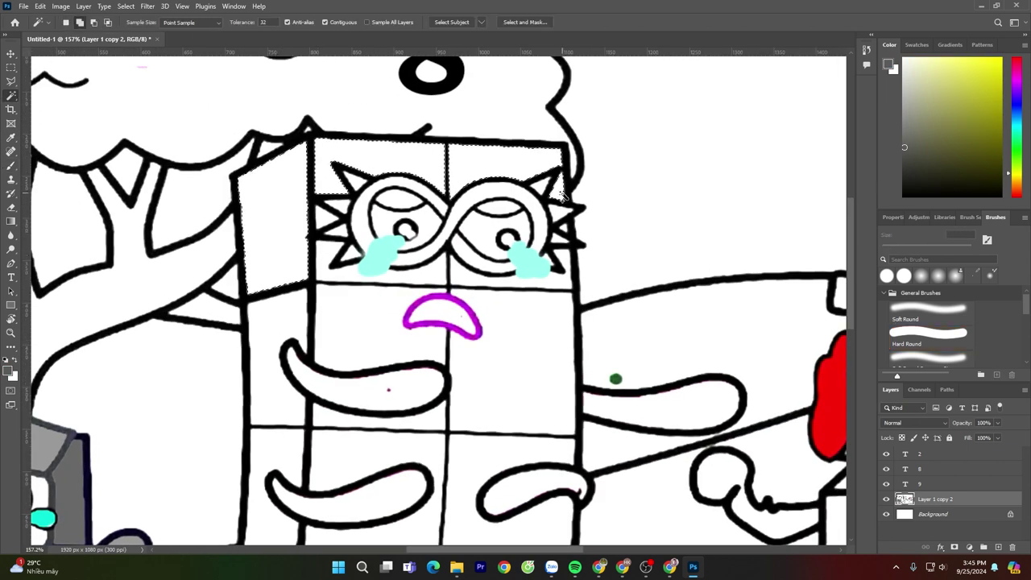
{"action": "scroll", "coordinate": [500, 325], "scroll_direction": "down", "scroll_amount": 3}
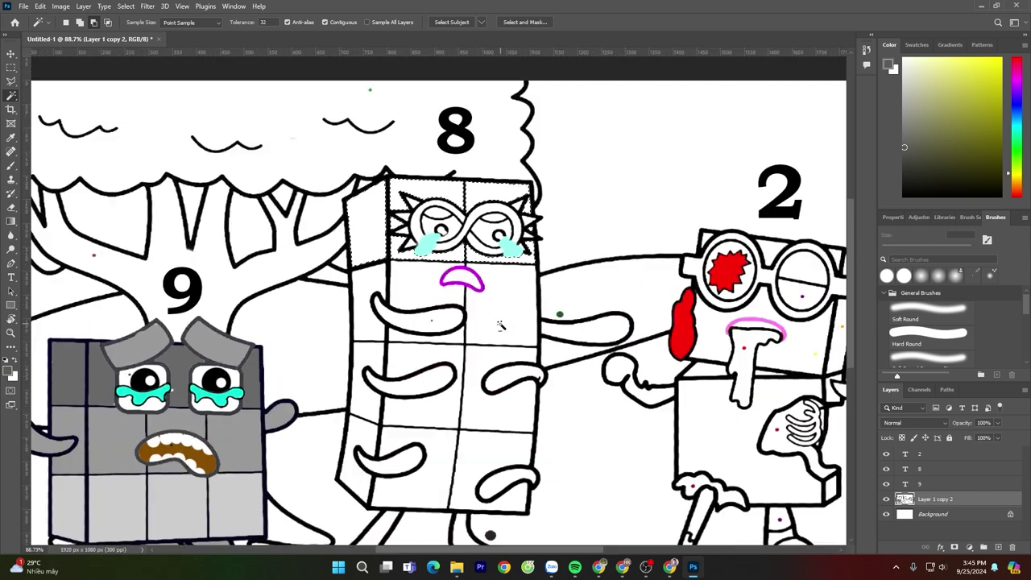
{"action": "left_click", "coordinate": [1016, 78]}
{"action": "left_click", "coordinate": [950, 58]}
{"action": "left_click", "coordinate": [1016, 63]}
{"action": "left_click", "coordinate": [1016, 73]}
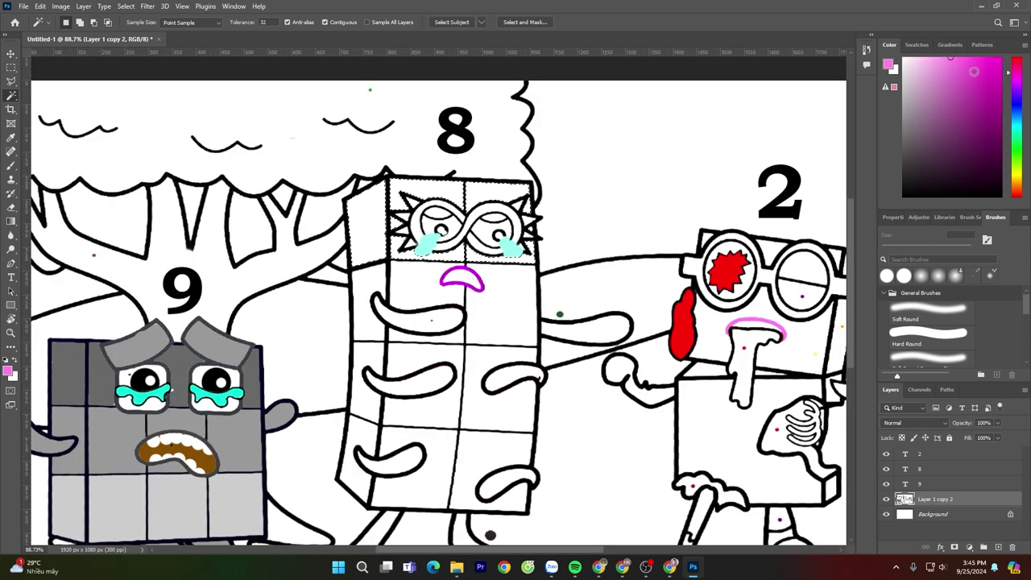
{"action": "left_click", "coordinate": [1016, 196]}
{"action": "left_click", "coordinate": [959, 80]}
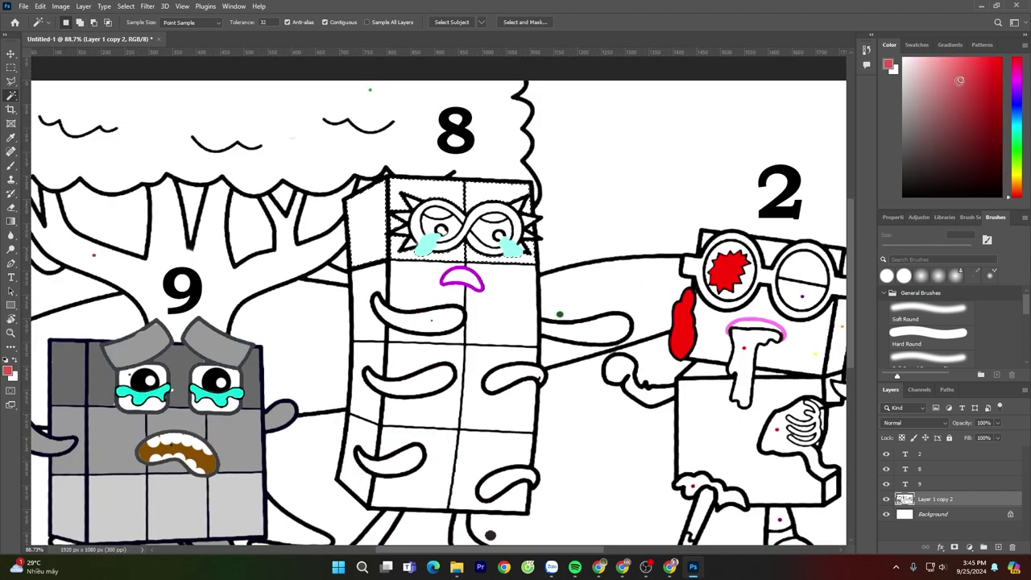
{"action": "key", "text": "b"}
{"action": "mouse_move", "coordinate": [355, 211]}
{"action": "left_mouse_down"}
{"action": "mouse_move", "coordinate": [377, 195]}
{"action": "mouse_move", "coordinate": [379, 230]}
{"action": "mouse_move", "coordinate": [451, 189]}
{"action": "mouse_move", "coordinate": [515, 193]}
{"action": "left_mouse_up"}
{"action": "left_click", "coordinate": [936, 68]}
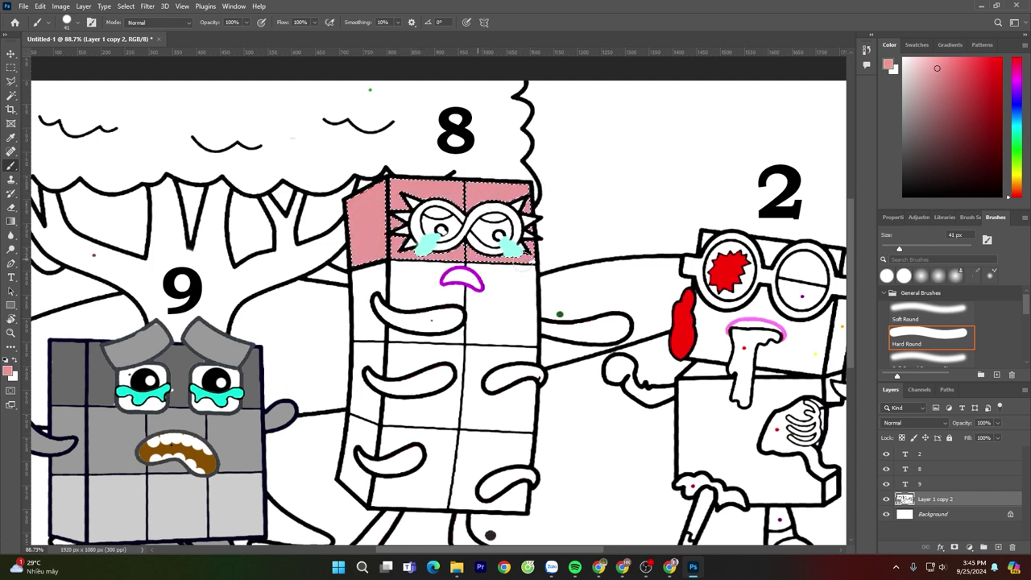
Paint the side block and left front block of character 8's second row salmon pink, including the area below the arm
{"action": "key", "text": "w"}
{"action": "left_click", "coordinate": [369, 285]}
{"action": "key", "text": "b"}
{"action": "left_click_drag", "start_coordinate": [360, 279], "coordinate": [363, 332]}
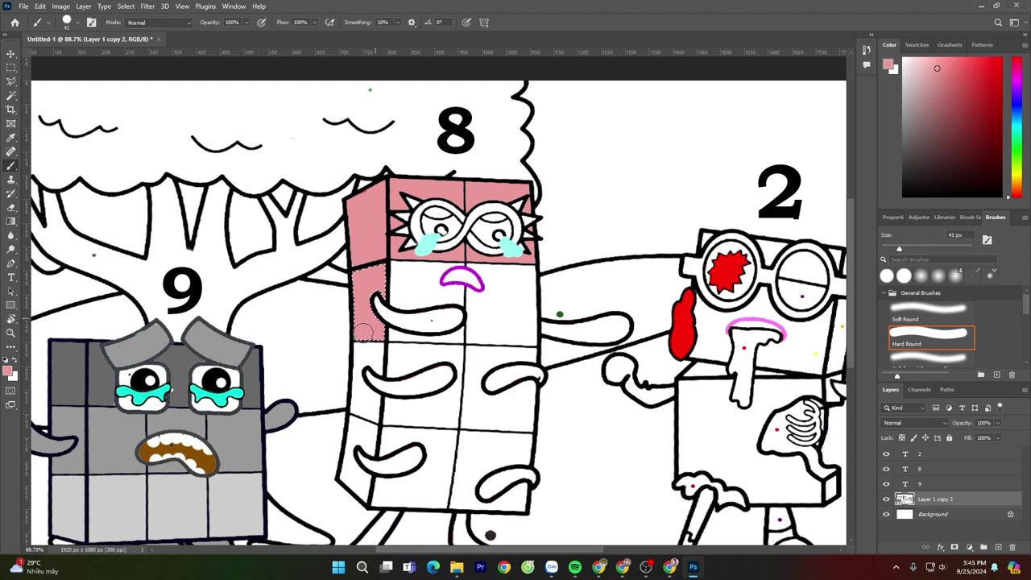
{"action": "left_click_drag", "start_coordinate": [397, 273], "coordinate": [440, 279]}
{"action": "key", "text": "w"}
{"action": "left_click", "coordinate": [409, 332]}
{"action": "key", "text": "b"}
{"action": "left_click_drag", "start_coordinate": [399, 332], "coordinate": [455, 335]}
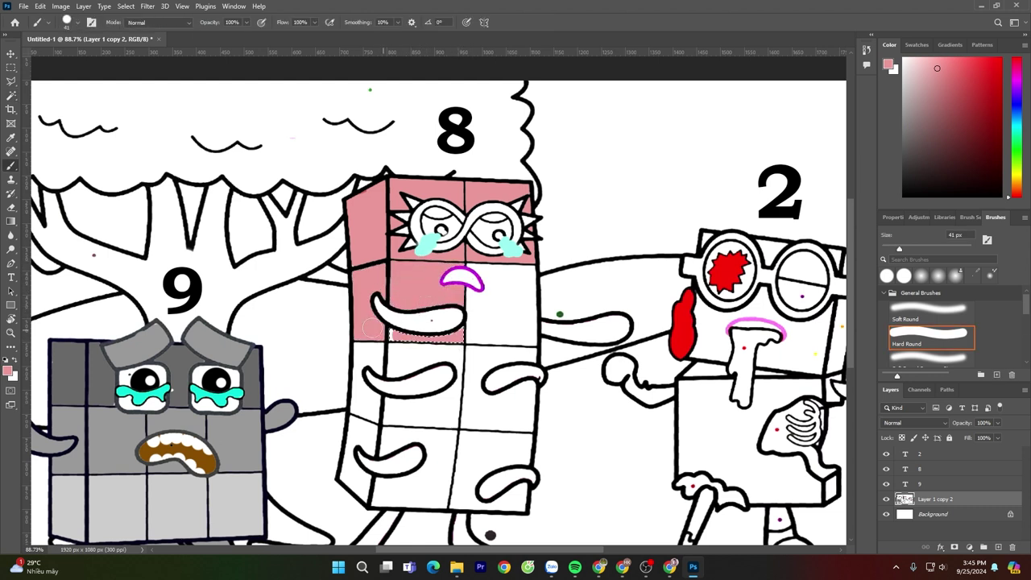
Fill the right front block of character 8's second row with salmon pink
{"action": "key", "text": "w"}
{"action": "left_click", "coordinate": [487, 302]}
{"action": "key", "text": "b"}
{"action": "mouse_move", "coordinate": [511, 272]}
{"action": "left_mouse_down"}
{"action": "mouse_move", "coordinate": [533, 346]}
{"action": "mouse_move", "coordinate": [463, 313]}
{"action": "mouse_move", "coordinate": [480, 278]}
{"action": "mouse_move", "coordinate": [521, 307]}
{"action": "mouse_move", "coordinate": [471, 335]}
{"action": "left_mouse_up"}
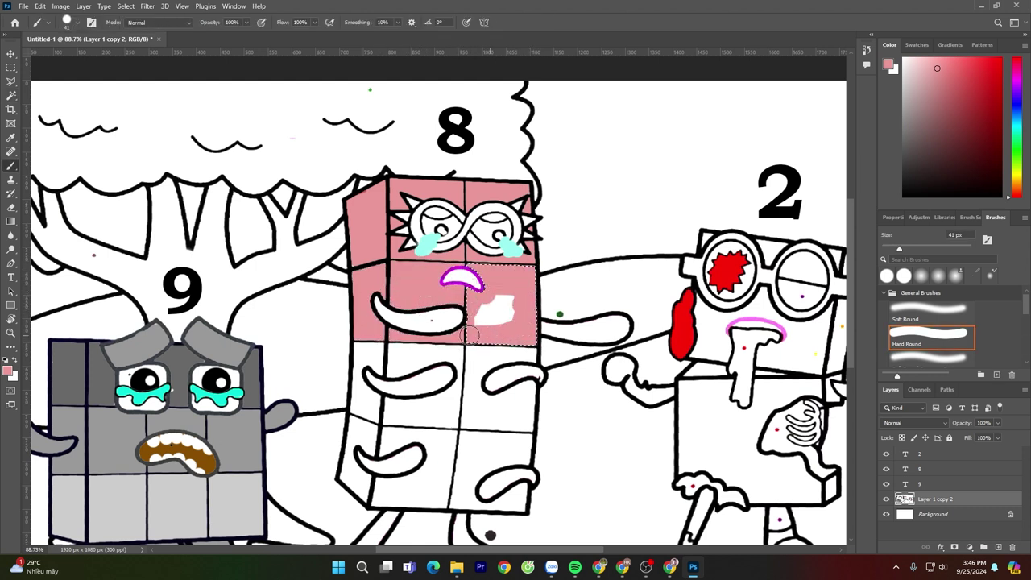
Paint the side block and left front block of character 8's third row salmon pink, above and below the arm
{"action": "key", "text": "w"}
{"action": "left_click", "coordinate": [373, 352]}
{"action": "key", "text": "b"}
{"action": "mouse_move", "coordinate": [377, 348]}
{"action": "left_mouse_down"}
{"action": "mouse_move", "coordinate": [356, 415]}
{"action": "mouse_move", "coordinate": [430, 354]}
{"action": "mouse_move", "coordinate": [461, 346]}
{"action": "mouse_move", "coordinate": [454, 408]}
{"action": "mouse_move", "coordinate": [383, 416]}
{"action": "left_mouse_up"}
{"action": "key", "text": "w"}
{"action": "left_click", "coordinate": [401, 356]}
{"action": "key", "text": "b"}
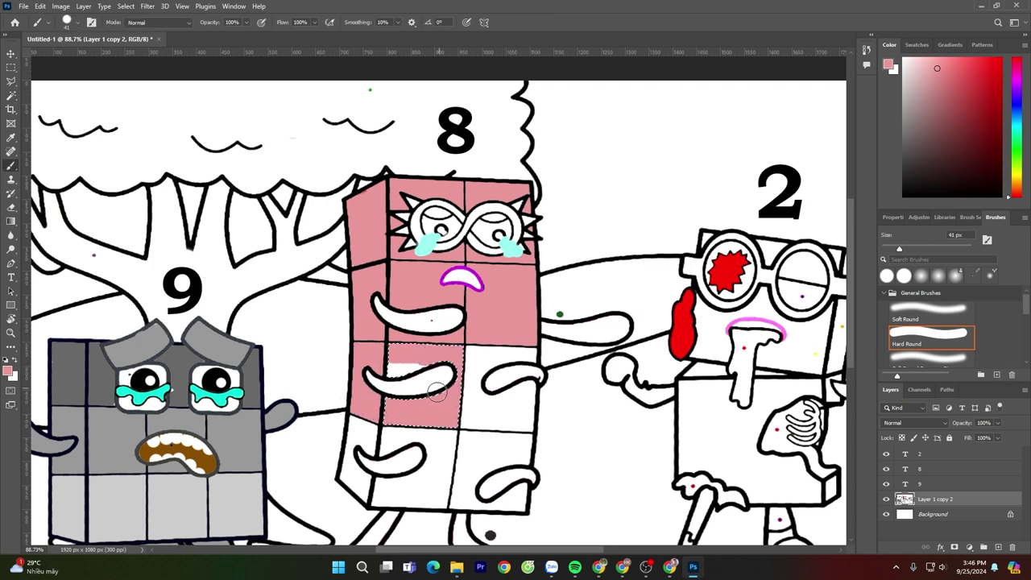
{"action": "key", "text": "w"}
{"action": "left_click", "coordinate": [407, 370]}
{"action": "key", "text": "b"}
{"action": "left_click_drag", "start_coordinate": [409, 371], "coordinate": [395, 364]}
Fill the right front block of character 8's third row with salmon pink around the arm
{"action": "key", "text": "w"}
{"action": "left_click", "coordinate": [484, 361]}
{"action": "key", "text": "b"}
{"action": "mouse_move", "coordinate": [478, 353]}
{"action": "left_mouse_down"}
{"action": "mouse_move", "coordinate": [528, 389]}
{"action": "mouse_move", "coordinate": [525, 423]}
{"action": "mouse_move", "coordinate": [451, 408]}
{"action": "mouse_move", "coordinate": [496, 388]}
{"action": "mouse_move", "coordinate": [476, 412]}
{"action": "left_mouse_up"}
Paint the side block and left front block of character 8's bottom row salmon pink
{"action": "key", "text": "w"}
{"action": "left_click", "coordinate": [355, 432]}
{"action": "key", "text": "b"}
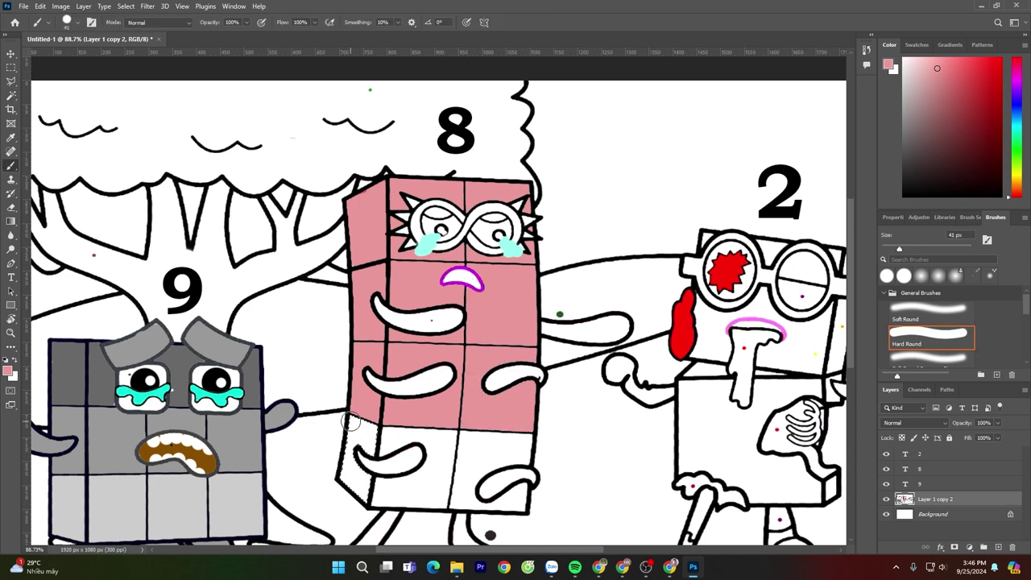
{"action": "mouse_move", "coordinate": [350, 421]}
{"action": "left_mouse_down"}
{"action": "mouse_move", "coordinate": [350, 478]}
{"action": "mouse_move", "coordinate": [364, 490]}
{"action": "left_mouse_up"}
{"action": "key", "text": "w"}
{"action": "left_click", "coordinate": [413, 493]}
{"action": "key", "text": "b"}
{"action": "mouse_move", "coordinate": [428, 451]}
{"action": "left_mouse_down"}
{"action": "mouse_move", "coordinate": [382, 479]}
{"action": "mouse_move", "coordinate": [450, 464]}
{"action": "mouse_move", "coordinate": [415, 437]}
{"action": "left_mouse_up"}
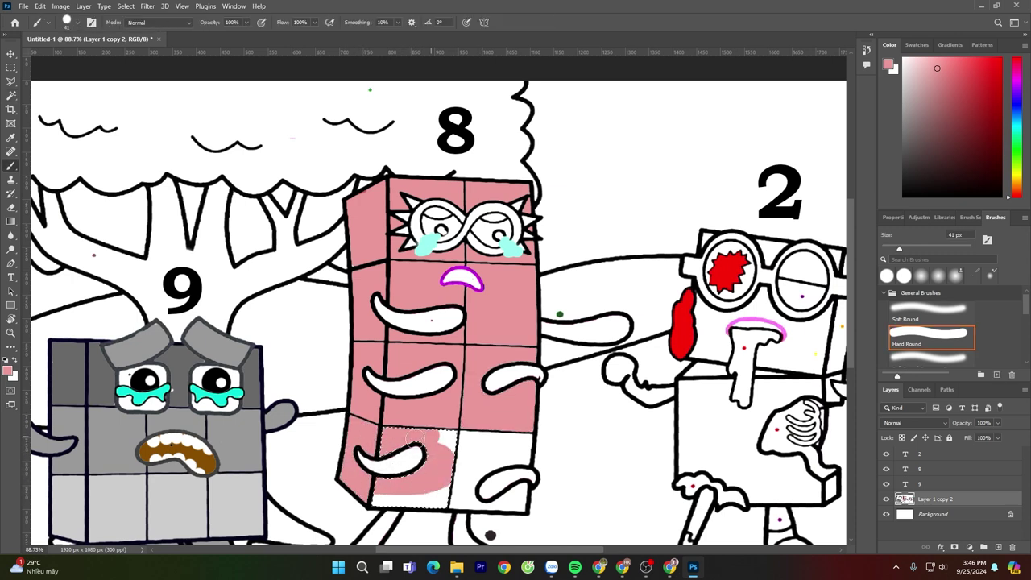
{"action": "left_click_drag", "start_coordinate": [440, 493], "coordinate": [381, 500]}
Fill the right front block of character 8's bottom row with salmon pink and clear the selection
{"action": "key", "text": "space"}
{"action": "left_click_drag", "start_coordinate": [345, 293], "coordinate": [309, 232]}
{"action": "key", "text": "w"}
{"action": "left_click", "coordinate": [428, 396]}
{"action": "key", "text": "b"}
{"action": "mouse_move", "coordinate": [436, 369]}
{"action": "left_mouse_down"}
{"action": "mouse_move", "coordinate": [489, 444]}
{"action": "mouse_move", "coordinate": [483, 389]}
{"action": "left_mouse_up"}
{"action": "key", "text": "ctrl+d"}
{"action": "scroll", "coordinate": [415, 312], "scroll_direction": "down", "scroll_amount": 2}
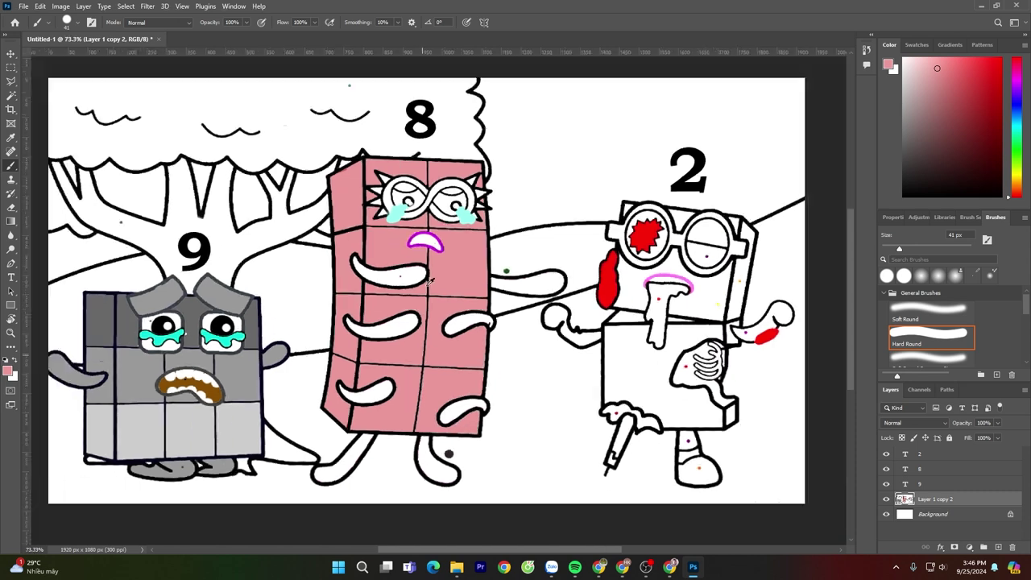
Select the figure-eight mask frame around character 8's eyes and paint it bright purple
{"action": "scroll", "coordinate": [413, 149], "scroll_direction": "up", "scroll_amount": 3}
{"action": "key", "text": "w"}
{"action": "left_click", "coordinate": [410, 194], "text": "shift"}
{"action": "left_click", "coordinate": [1016, 94]}
{"action": "left_click", "coordinate": [1001, 58]}
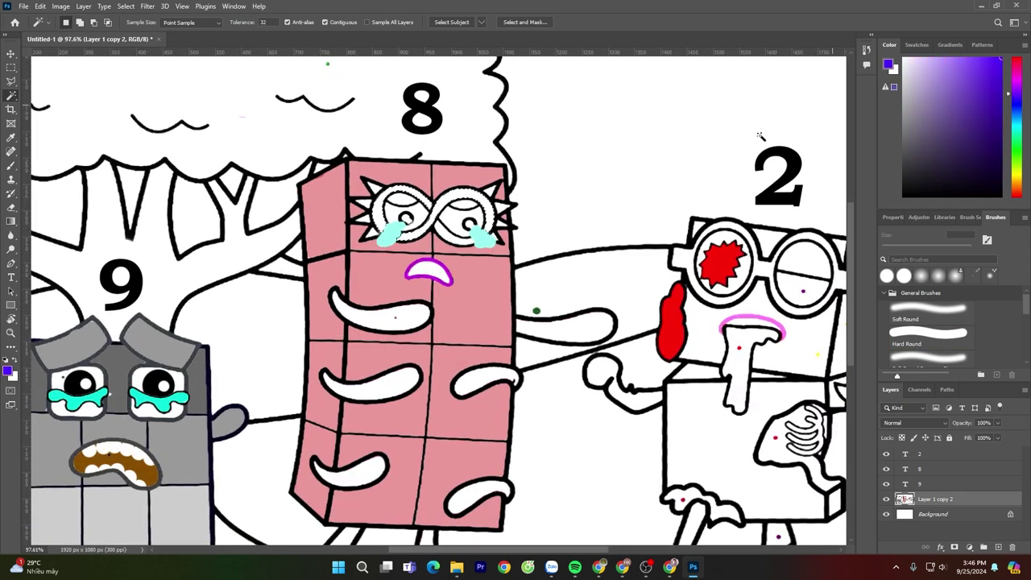
{"action": "left_click", "coordinate": [1016, 86]}
{"action": "key", "text": "b"}
{"action": "left_click_drag", "start_coordinate": [382, 195], "coordinate": [425, 196]}
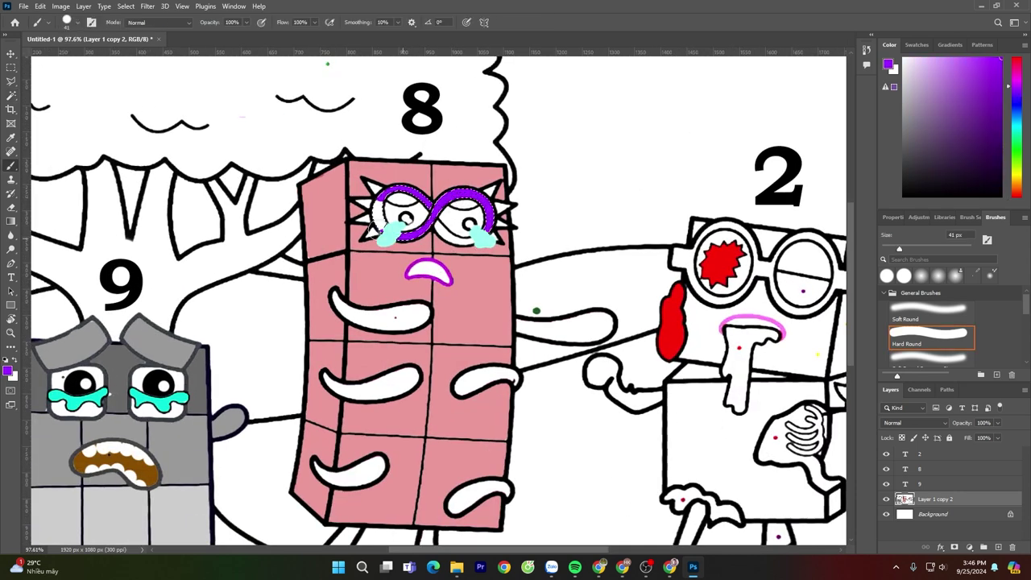
{"action": "left_click_drag", "start_coordinate": [373, 231], "coordinate": [380, 200]}
{"action": "key", "text": "w"}
{"action": "key", "text": "b"}
{"action": "left_click_drag", "start_coordinate": [441, 225], "coordinate": [473, 241]}
Paint character 8's eyelids and the spikes on the left side of its mask in a darker purple
{"action": "key", "text": "w"}
{"action": "left_click", "coordinate": [460, 206], "text": "shift"}
{"action": "left_click", "coordinate": [991, 105]}
{"action": "key", "text": "b"}
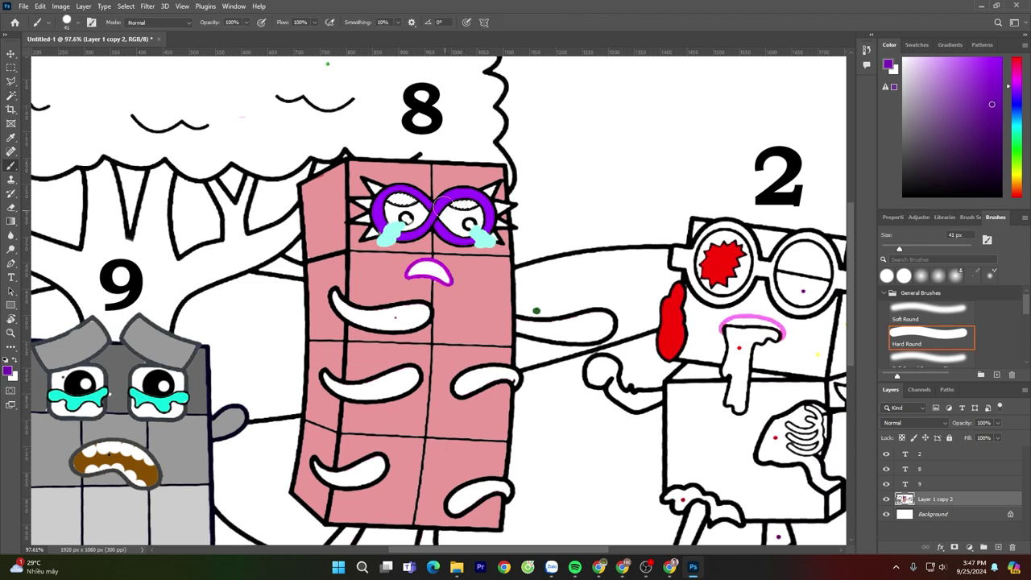
{"action": "left_click_drag", "start_coordinate": [363, 194], "coordinate": [364, 221]}
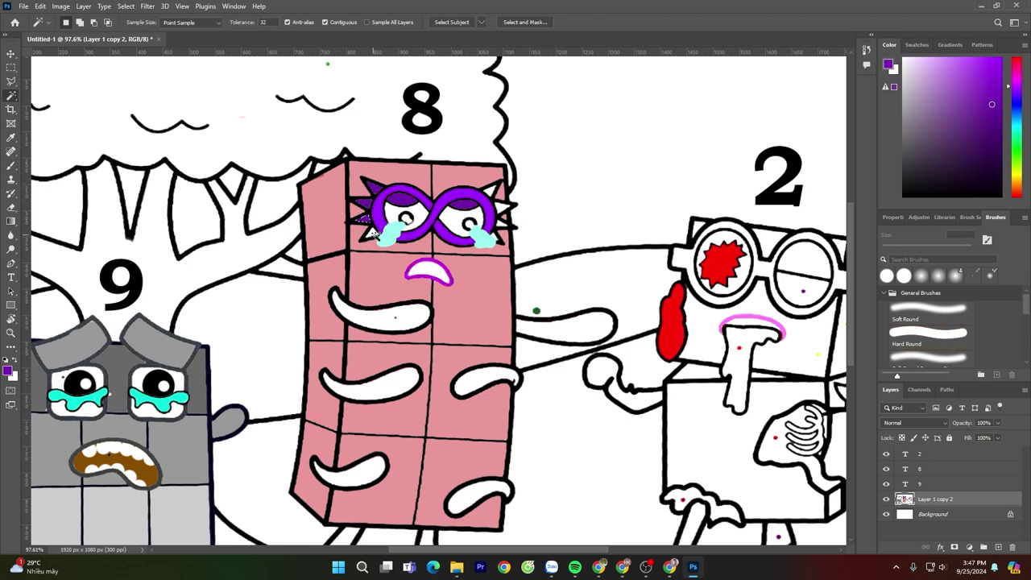
Paint the spikes on the right side of character 8's mask dark purple
{"action": "mouse_move", "coordinate": [500, 194]}
{"action": "left_mouse_down"}
{"action": "mouse_move", "coordinate": [509, 242]}
{"action": "mouse_move", "coordinate": [464, 217]}
{"action": "mouse_move", "coordinate": [473, 220]}
{"action": "left_mouse_up"}
{"action": "scroll", "coordinate": [507, 247], "scroll_direction": "up", "scroll_amount": 5}
{"action": "key", "text": "w"}
{"action": "left_click", "coordinate": [486, 227], "text": "shift"}
{"action": "key", "text": "b"}
Select character 8's tentacle arms and both legs and paint them all deep purple with the hard round brush
{"action": "scroll", "coordinate": [461, 214], "scroll_direction": "down", "scroll_amount": 8}
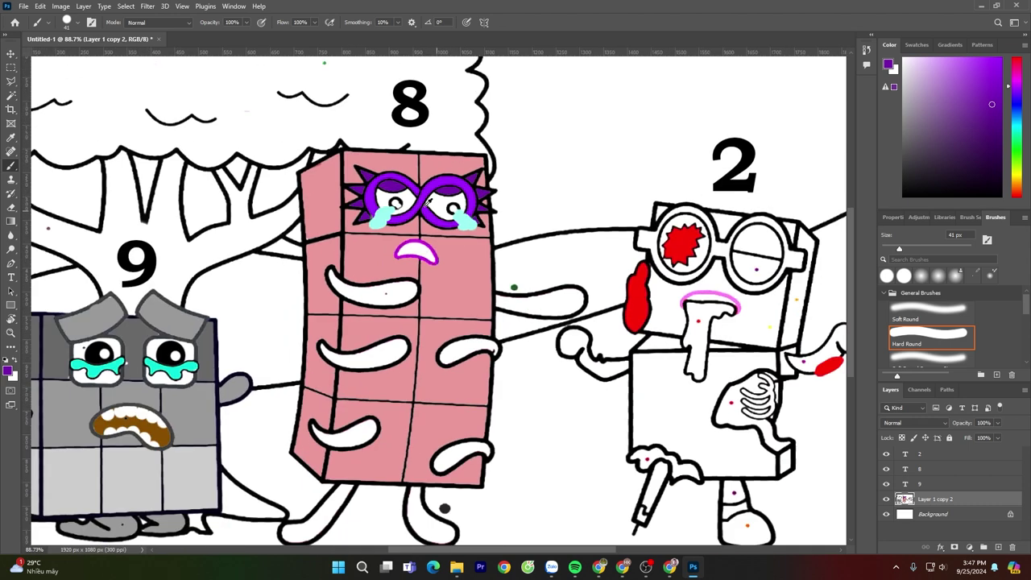
{"action": "key", "text": "w"}
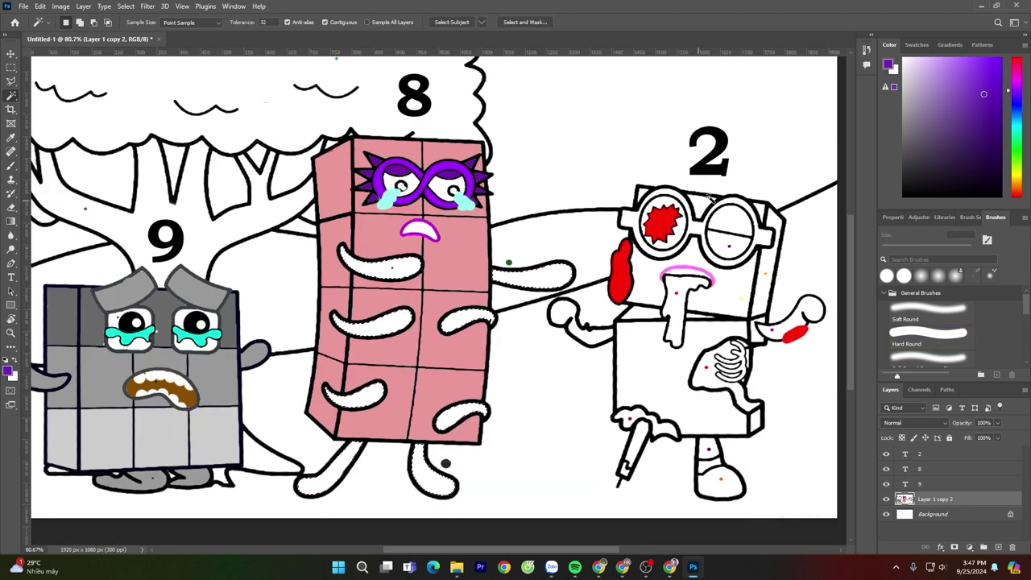
{"action": "key", "text": "b"}
{"action": "left_click_drag", "start_coordinate": [340, 250], "coordinate": [373, 259]}
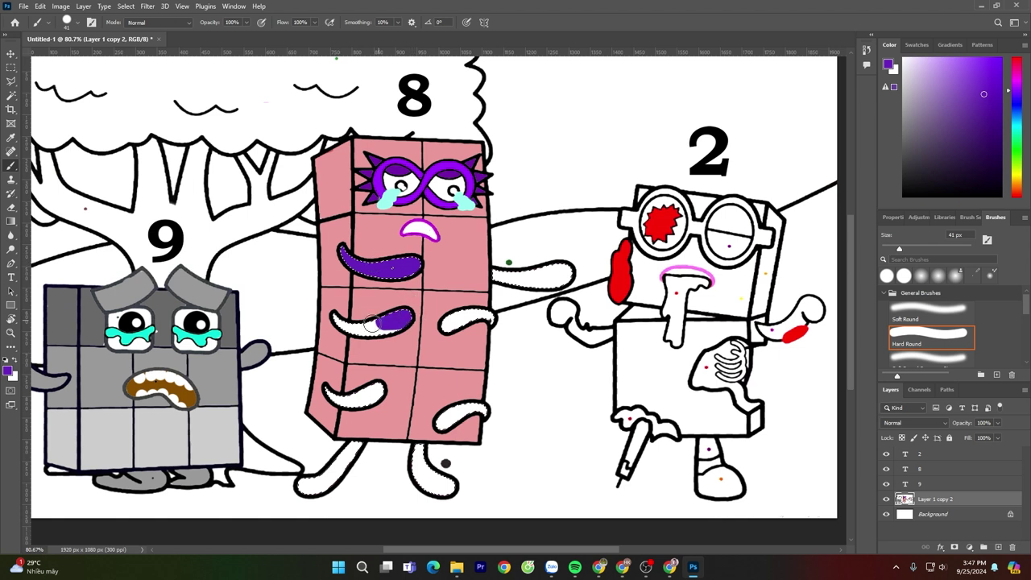
{"action": "left_click_drag", "start_coordinate": [443, 324], "coordinate": [495, 326]}
{"action": "left_click_drag", "start_coordinate": [525, 273], "coordinate": [568, 274]}
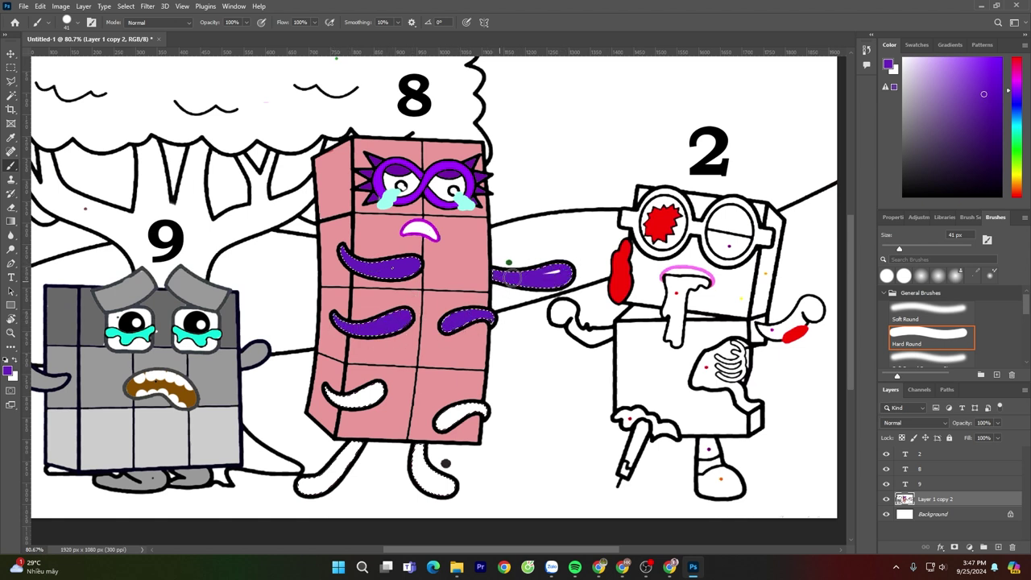
{"action": "left_click_drag", "start_coordinate": [380, 388], "coordinate": [342, 394]}
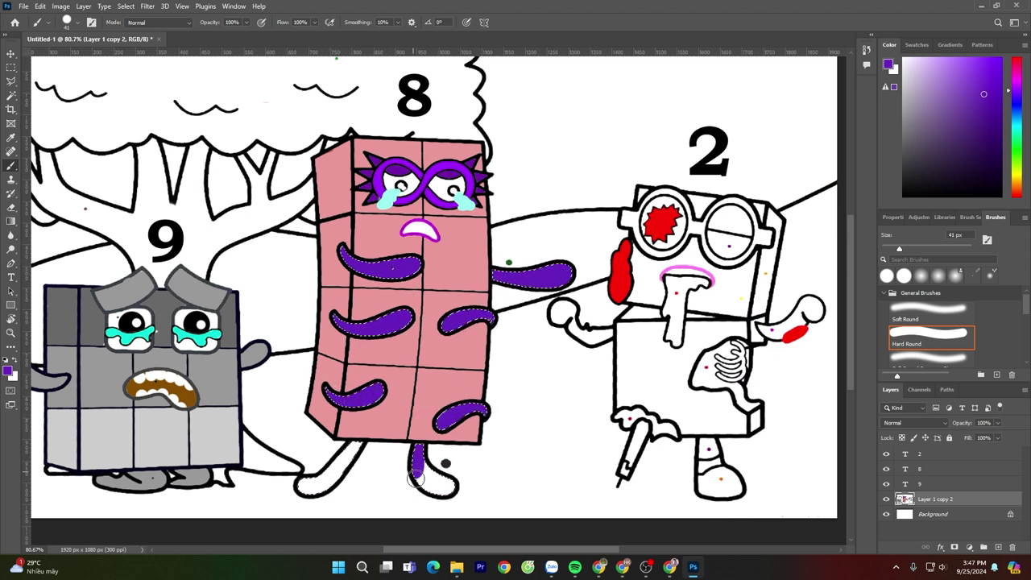
{"action": "left_click_drag", "start_coordinate": [362, 444], "coordinate": [292, 492]}
Choose a pale pink, reduce the brush to 19 px and dot suckers along the edges of character 8's legs
{"action": "left_click", "coordinate": [1016, 193]}
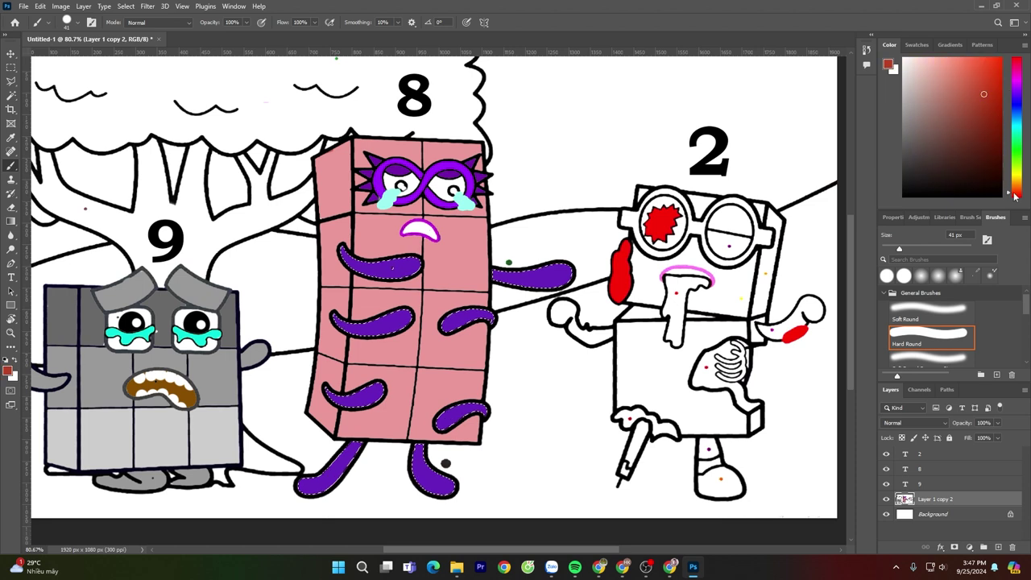
{"action": "left_click", "coordinate": [926, 58]}
{"action": "right_click", "coordinate": [409, 450], "text": "alt"}
{"action": "scroll", "coordinate": [445, 497], "scroll_direction": "up", "scroll_amount": 4}
{"action": "left_click", "coordinate": [400, 431]}
{"action": "left_click", "coordinate": [398, 458]}
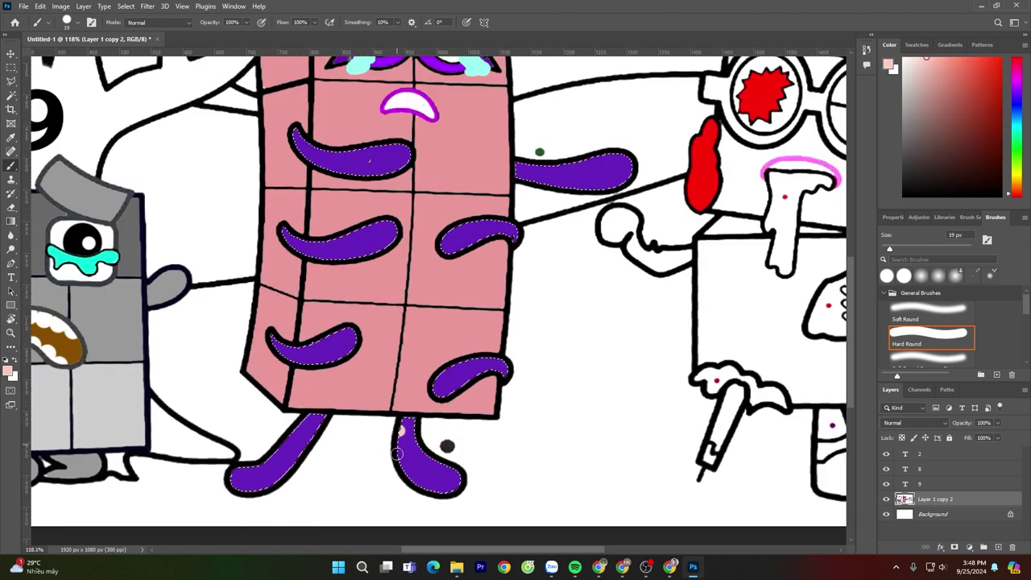
{"action": "left_click", "coordinate": [405, 471]}
{"action": "left_click", "coordinate": [415, 484]}
{"action": "left_click", "coordinate": [435, 493]}
{"action": "left_click_drag", "start_coordinate": [299, 459], "coordinate": [259, 486]}
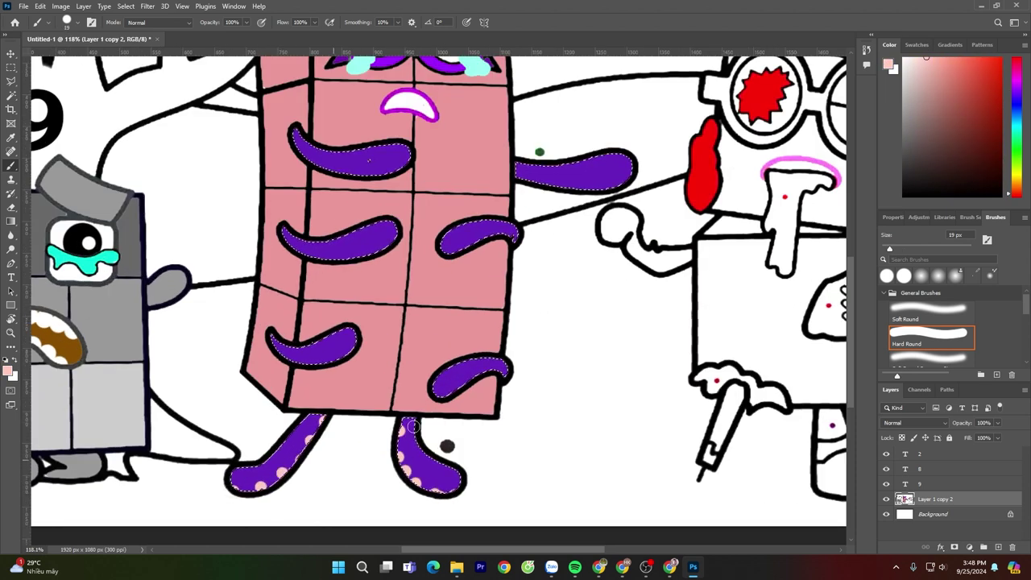
Dot pale pink suckers along the edges of character 8's bottom and middle pairs of tentacles
{"action": "mouse_move", "coordinate": [439, 379]}
{"action": "left_mouse_down"}
{"action": "mouse_move", "coordinate": [463, 364]}
{"action": "mouse_move", "coordinate": [500, 367]}
{"action": "left_mouse_up"}
{"action": "mouse_move", "coordinate": [352, 346]}
{"action": "left_mouse_down"}
{"action": "mouse_move", "coordinate": [319, 364]}
{"action": "mouse_move", "coordinate": [283, 352]}
{"action": "left_mouse_up"}
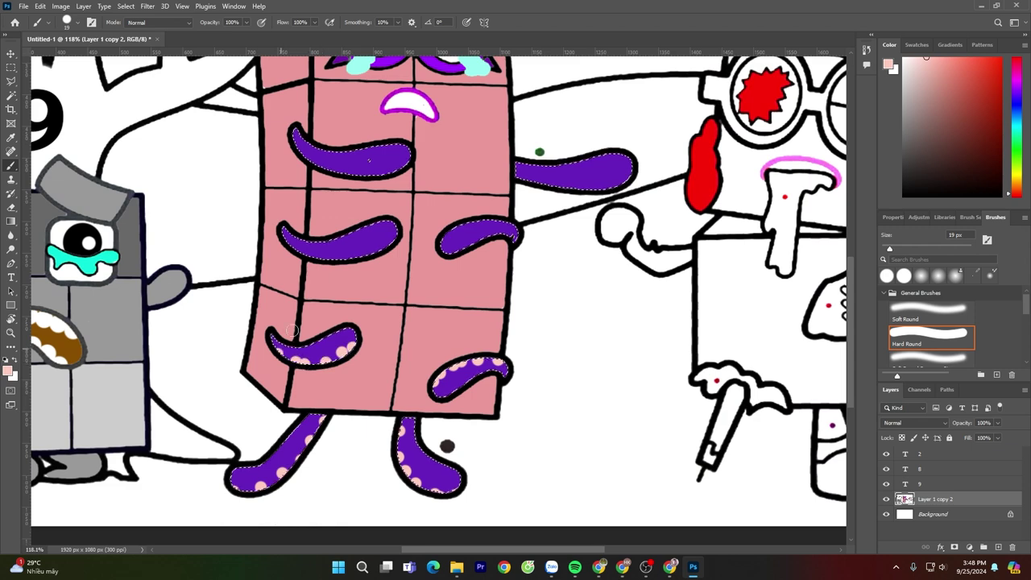
{"action": "left_click", "coordinate": [394, 239]}
{"action": "left_click", "coordinate": [457, 231]}
{"action": "left_click", "coordinate": [477, 226]}
{"action": "left_click", "coordinate": [491, 225]}
{"action": "left_click", "coordinate": [513, 228]}
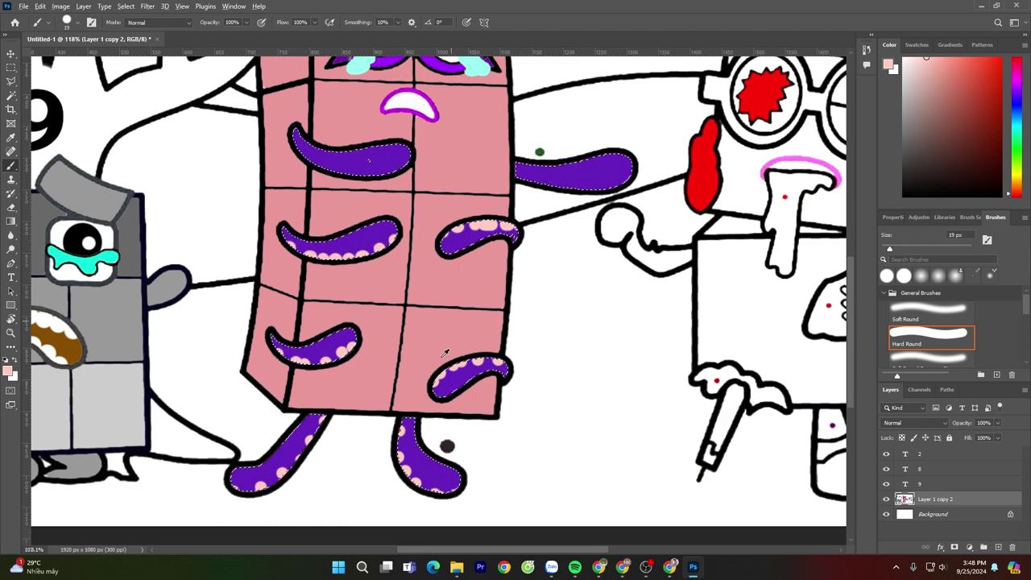
Add pale pink suckers along character 8's upper left tentacle and the tentacle reaching out to the right
{"action": "scroll", "coordinate": [431, 224], "scroll_direction": "down", "scroll_amount": 1}
{"action": "left_click", "coordinate": [339, 241]}
{"action": "left_click", "coordinate": [364, 249]}
{"action": "left_click_drag", "start_coordinate": [379, 258], "coordinate": [429, 246]}
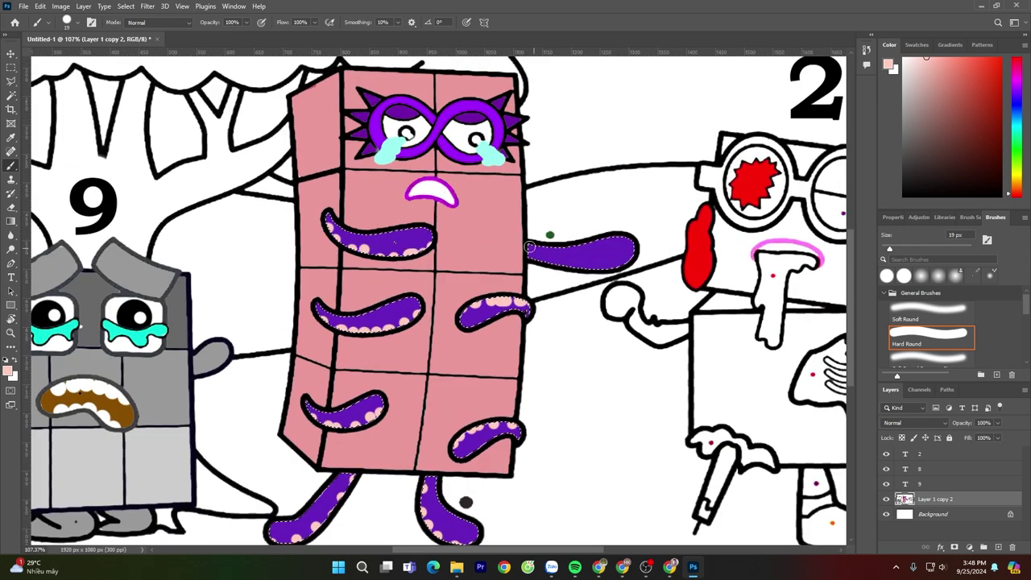
{"action": "left_click_drag", "start_coordinate": [530, 247], "coordinate": [572, 247]}
Select the inside of character 8's mouth and paint it with the default black
{"action": "scroll", "coordinate": [521, 289], "scroll_direction": "down", "scroll_amount": 4}
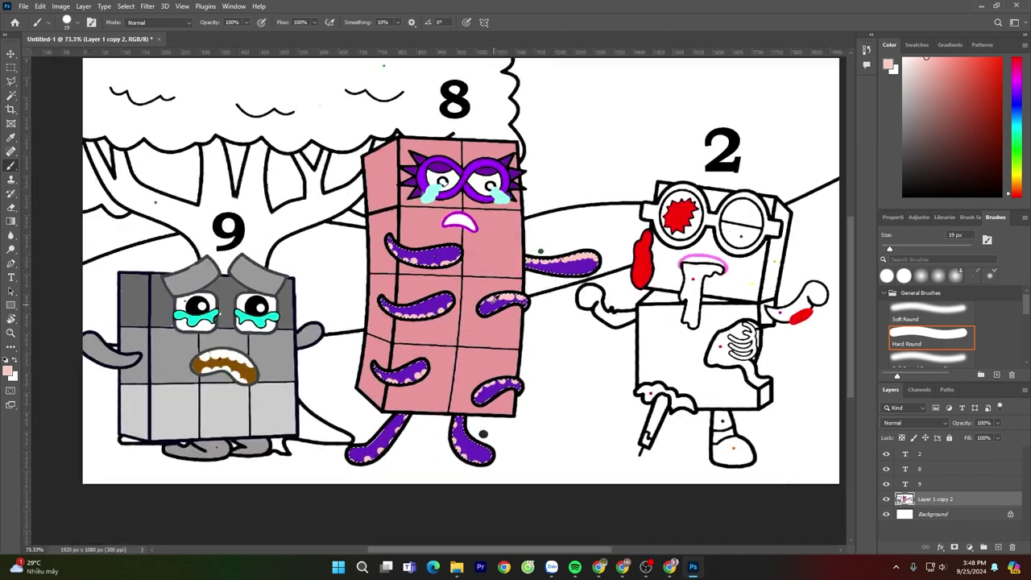
{"action": "key", "text": "w"}
{"action": "left_click", "coordinate": [467, 222]}
{"action": "key", "text": "b"}
{"action": "key", "text": "d"}
{"action": "scroll", "coordinate": [451, 223], "scroll_direction": "up", "scroll_amount": 9}
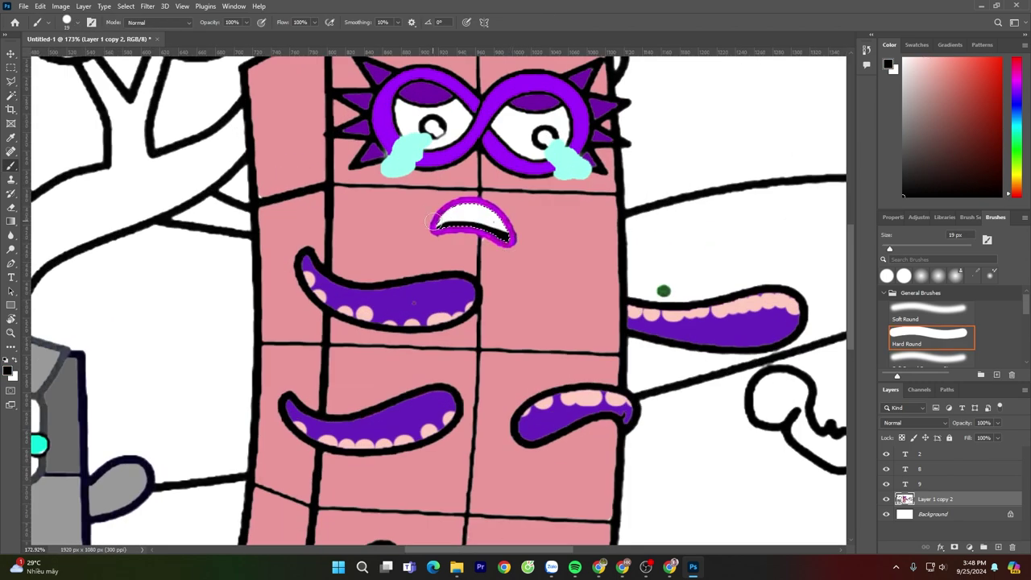
{"action": "left_click_drag", "start_coordinate": [433, 221], "coordinate": [504, 234]}
Select the front of character 2's head, sample its yellow marker dot and paint the face yellow at 41 px
{"action": "scroll", "coordinate": [459, 289], "scroll_direction": "down", "scroll_amount": 12}
{"action": "scroll", "coordinate": [623, 337], "scroll_direction": "up", "scroll_amount": 4}
{"action": "scroll", "coordinate": [625, 337], "scroll_direction": "down", "scroll_amount": 2}
{"action": "key", "text": "w"}
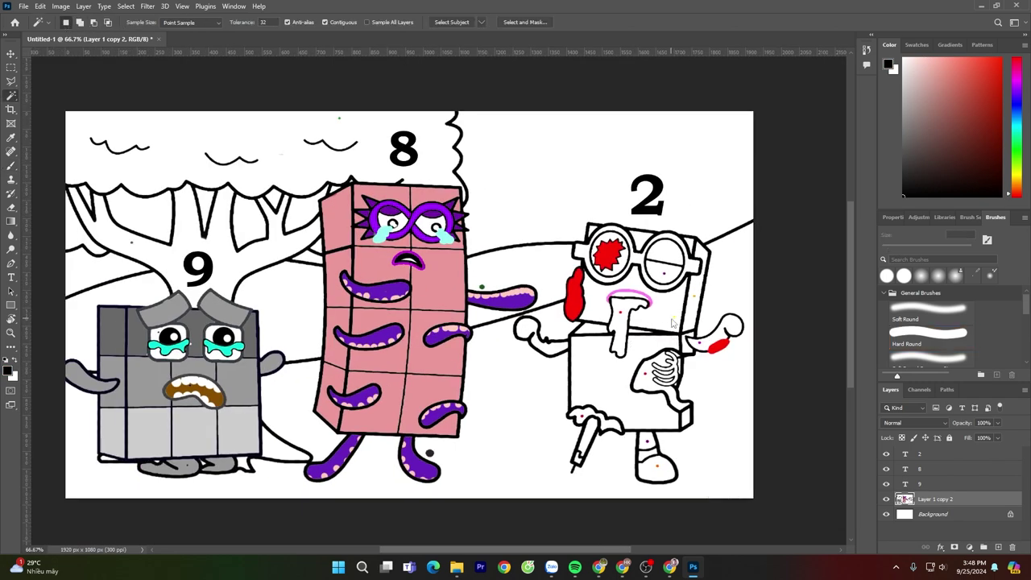
{"action": "scroll", "coordinate": [661, 309], "scroll_direction": "up", "scroll_amount": 1}
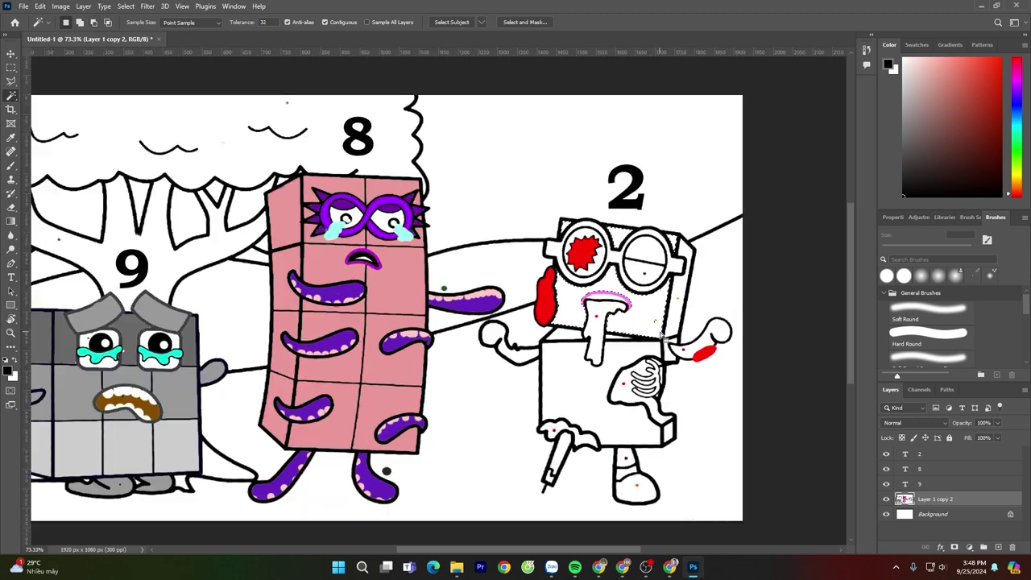
{"action": "key", "text": "i"}
{"action": "left_click", "coordinate": [662, 317]}
{"action": "key", "text": "b"}
{"action": "left_click_drag", "start_coordinate": [564, 227], "coordinate": [627, 235]}
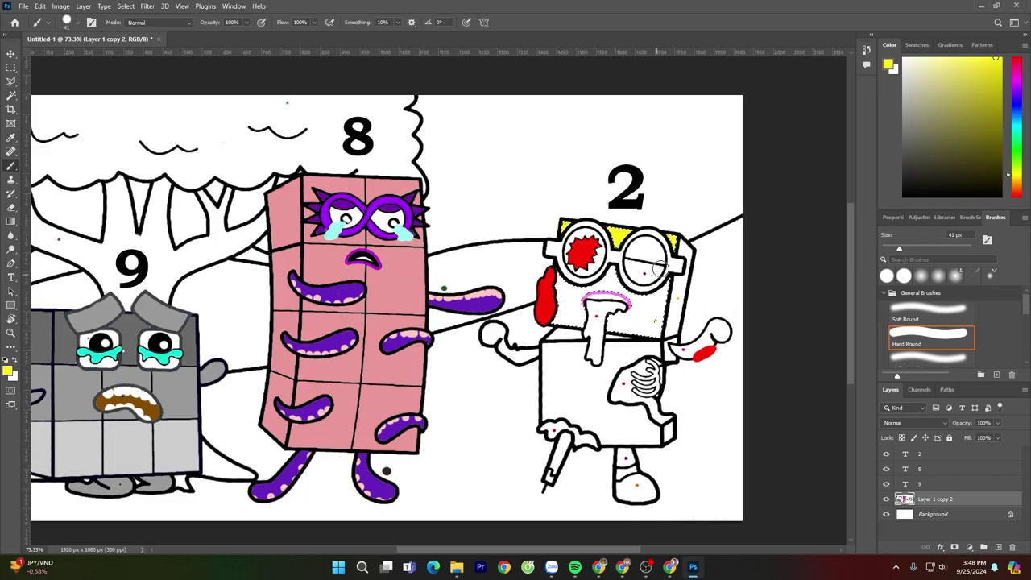
{"action": "mouse_move", "coordinate": [660, 266]}
{"action": "left_mouse_down"}
{"action": "mouse_move", "coordinate": [656, 318]}
{"action": "mouse_move", "coordinate": [616, 329]}
{"action": "left_mouse_up"}
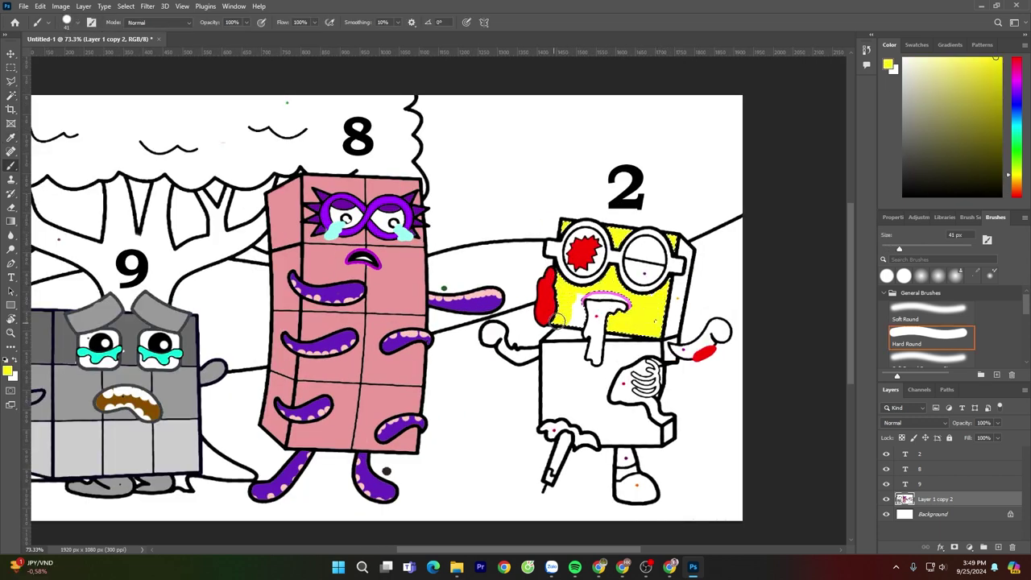
Paint the top and front of character 2's lower block yellow and the drip from its mouth red
{"action": "key", "text": "w"}
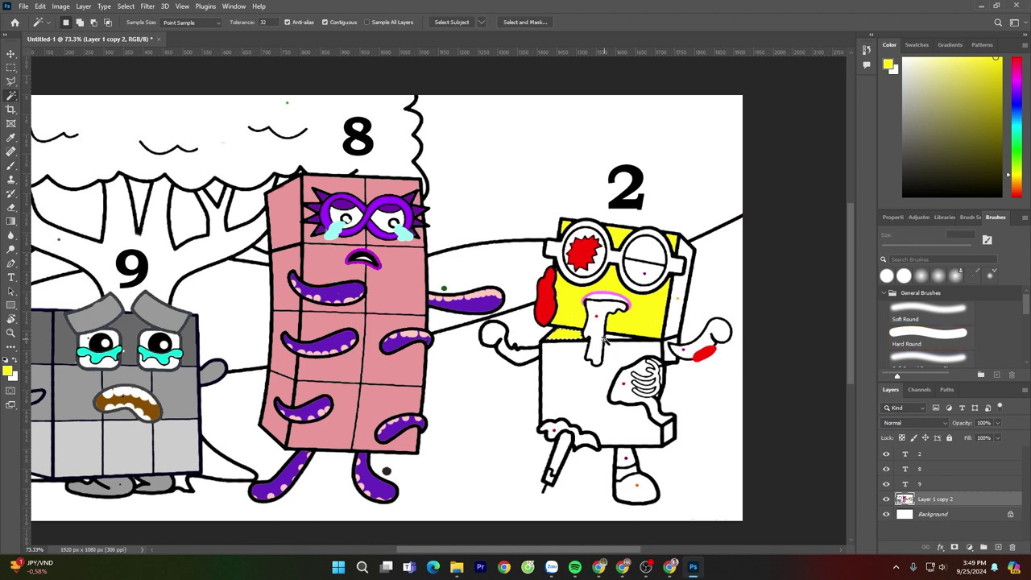
{"action": "key", "text": "b"}
{"action": "mouse_move", "coordinate": [554, 355]}
{"action": "left_mouse_down"}
{"action": "mouse_move", "coordinate": [585, 367]}
{"action": "mouse_move", "coordinate": [620, 344]}
{"action": "mouse_move", "coordinate": [603, 391]}
{"action": "mouse_move", "coordinate": [648, 423]}
{"action": "mouse_move", "coordinate": [611, 437]}
{"action": "mouse_move", "coordinate": [541, 417]}
{"action": "mouse_move", "coordinate": [571, 377]}
{"action": "mouse_move", "coordinate": [569, 389]}
{"action": "mouse_move", "coordinate": [593, 407]}
{"action": "left_mouse_up"}
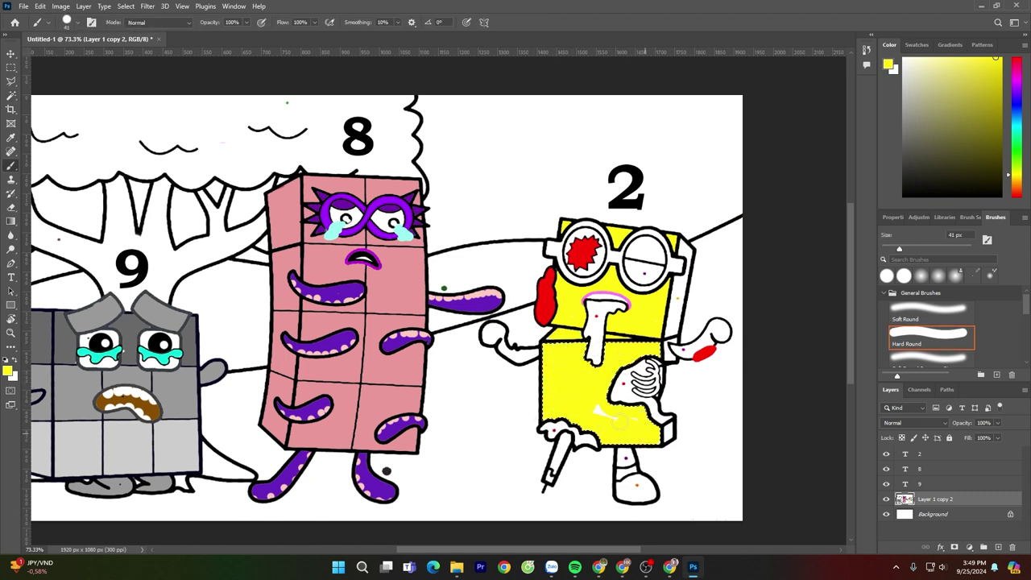
{"action": "key", "text": "ctrl+d"}
{"action": "left_click", "coordinate": [596, 315], "text": "alt"}
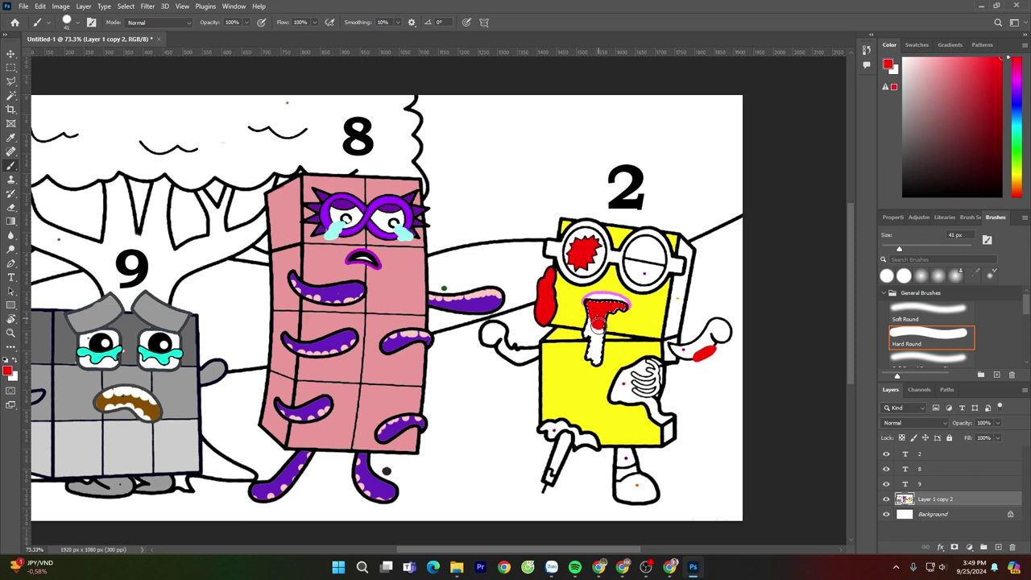
{"action": "key", "text": "ctrl+d"}
Select the lower half of character 2's right lens and paint it with the dark purple sampled there
{"action": "key", "text": "w"}
{"action": "left_click", "coordinate": [638, 272]}
{"action": "key", "text": "i"}
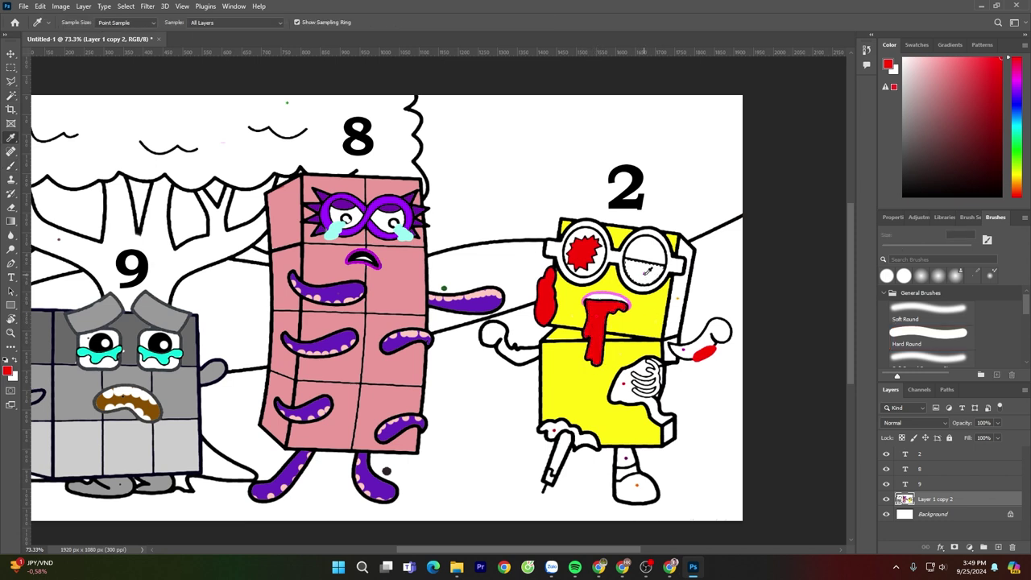
{"action": "left_click", "coordinate": [644, 274]}
{"action": "key", "text": "b"}
{"action": "mouse_move", "coordinate": [642, 274]}
{"action": "left_mouse_down"}
{"action": "mouse_move", "coordinate": [640, 262]}
{"action": "mouse_move", "coordinate": [657, 263]}
{"action": "left_mouse_up"}
{"action": "left_click", "coordinate": [635, 271], "text": "alt"}
{"action": "key", "text": "ctrl+d"}
Select the frame of character 2's glasses, paint it dark purple and clear the selection
{"action": "key", "text": "w"}
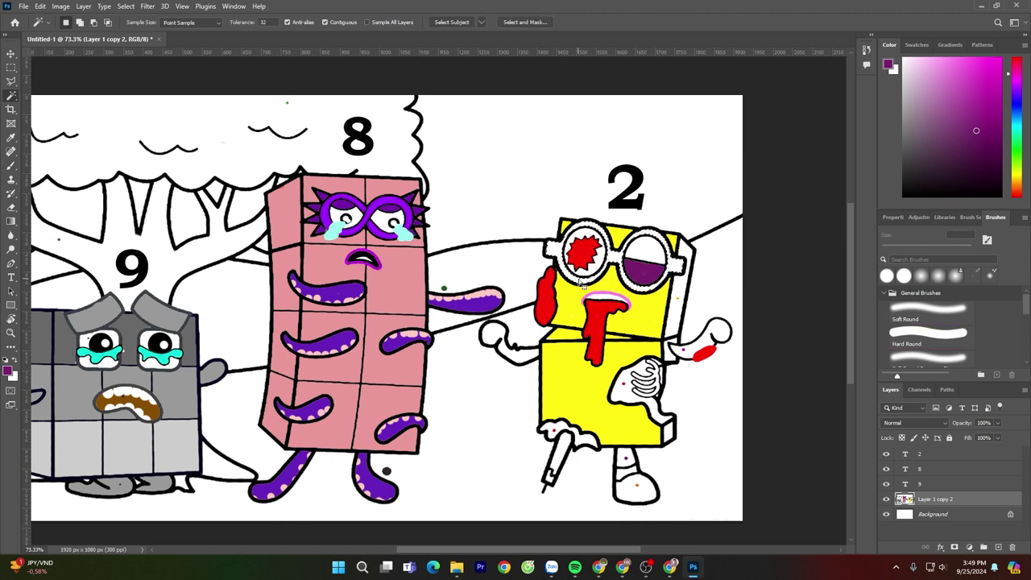
{"action": "left_click", "coordinate": [588, 281]}
{"action": "key", "text": "b"}
{"action": "left_click_drag", "start_coordinate": [587, 281], "coordinate": [570, 236]}
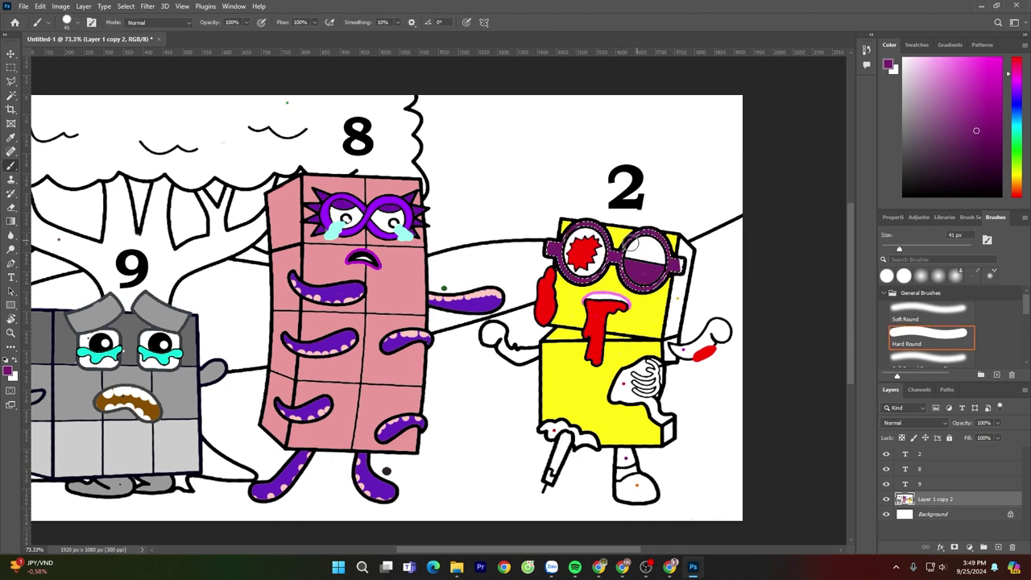
{"action": "key", "text": "ctrl+d"}
Paint the side of character 2's head and the small patch beneath it with the sampled orange
{"action": "left_click", "coordinate": [676, 296], "text": "alt"}
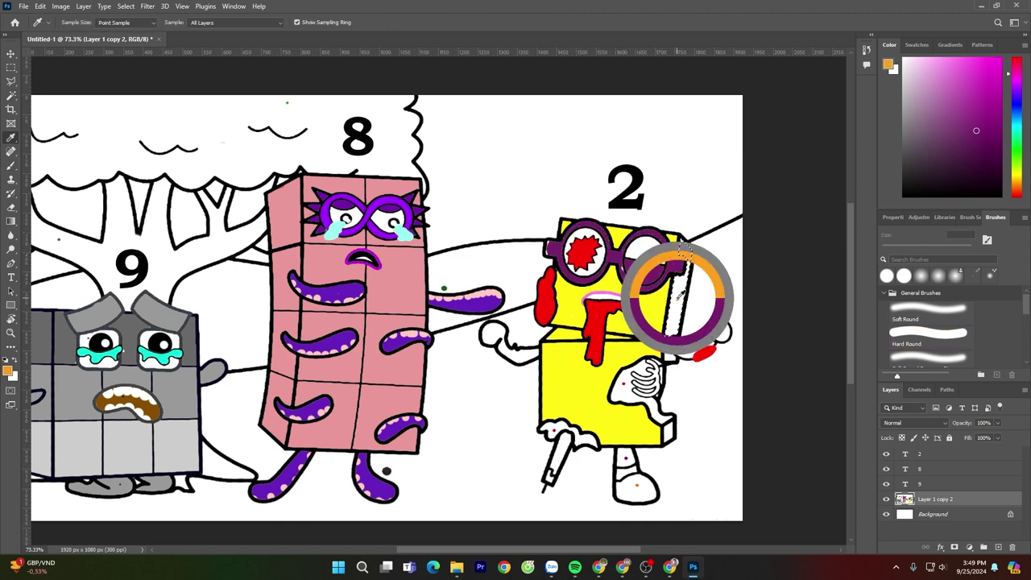
{"action": "left_click", "coordinate": [685, 250]}
{"action": "key", "text": "w"}
{"action": "left_click", "coordinate": [670, 352]}
{"action": "key", "text": "b"}
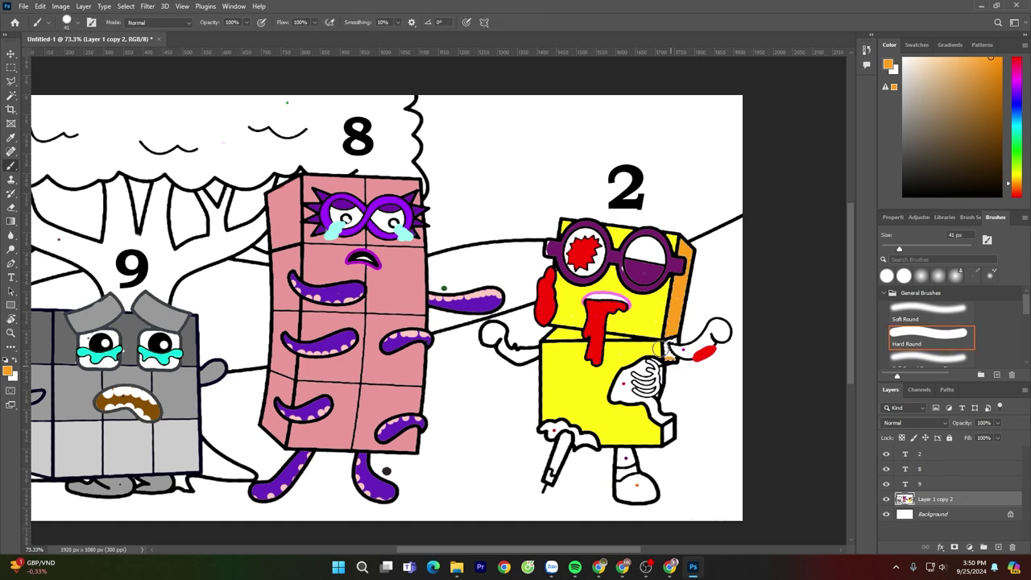
{"action": "key", "text": "ctrl+d"}
Select character 2's right arm and paint it with the sampled magenta-purple, leaving its red patch intact
{"action": "key", "text": "w"}
{"action": "mouse_move", "coordinate": [670, 348]}
{"action": "left_mouse_down"}
{"action": "mouse_move", "coordinate": [671, 358]}
{"action": "mouse_move", "coordinate": [697, 349]}
{"action": "mouse_move", "coordinate": [684, 353]}
{"action": "left_mouse_up"}
{"action": "key", "text": "i"}
{"action": "left_click", "coordinate": [683, 349]}
Paint the wound around character 2's ribs crimson and the side of its lower block orange, sampling each colour
{"action": "key", "text": "w"}
{"action": "left_click", "coordinate": [631, 394]}
{"action": "key", "text": "b"}
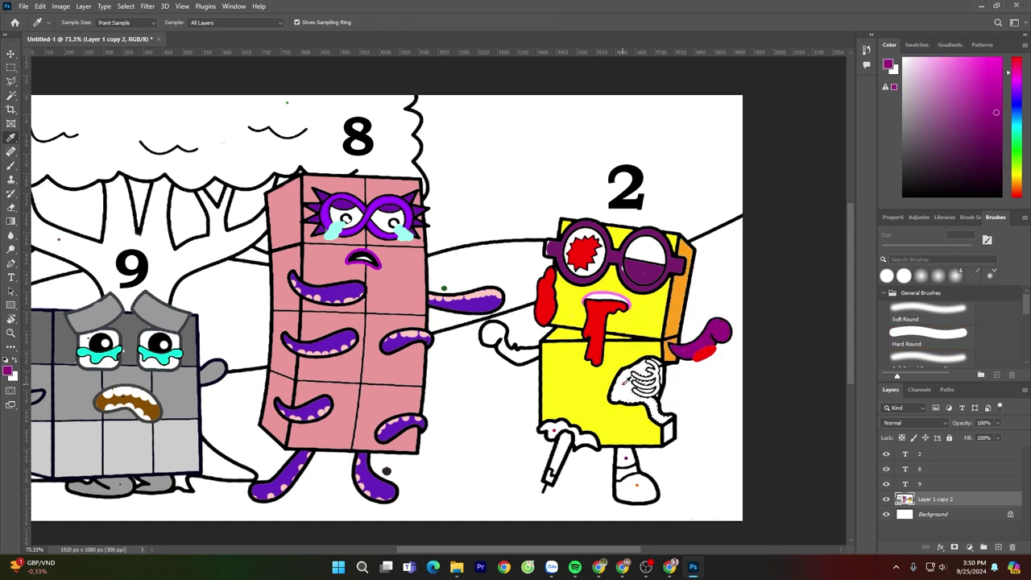
{"action": "left_click", "coordinate": [622, 385], "text": "alt"}
{"action": "left_click_drag", "start_coordinate": [623, 384], "coordinate": [643, 366]}
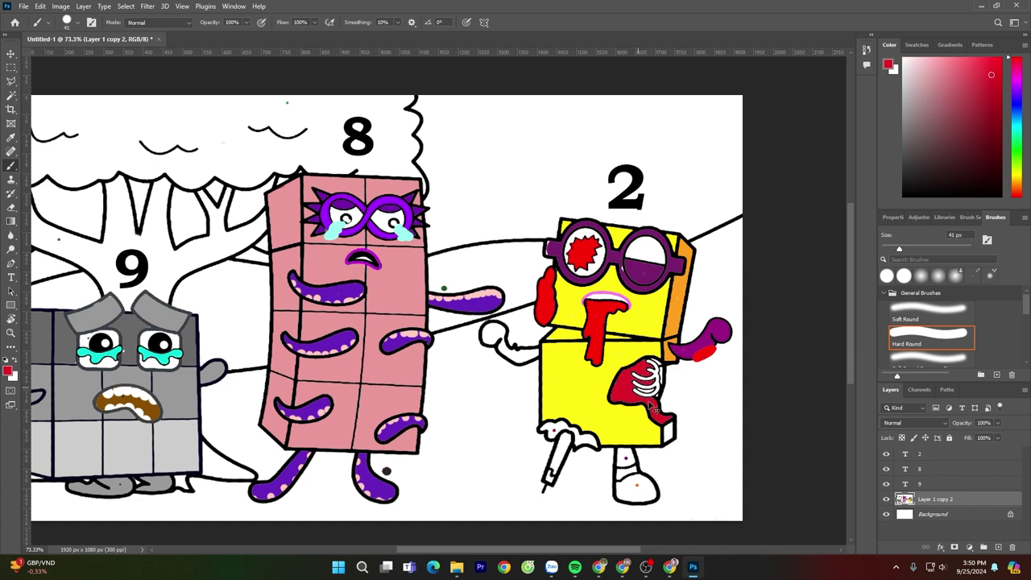
{"action": "left_click", "coordinate": [670, 435], "text": "alt"}
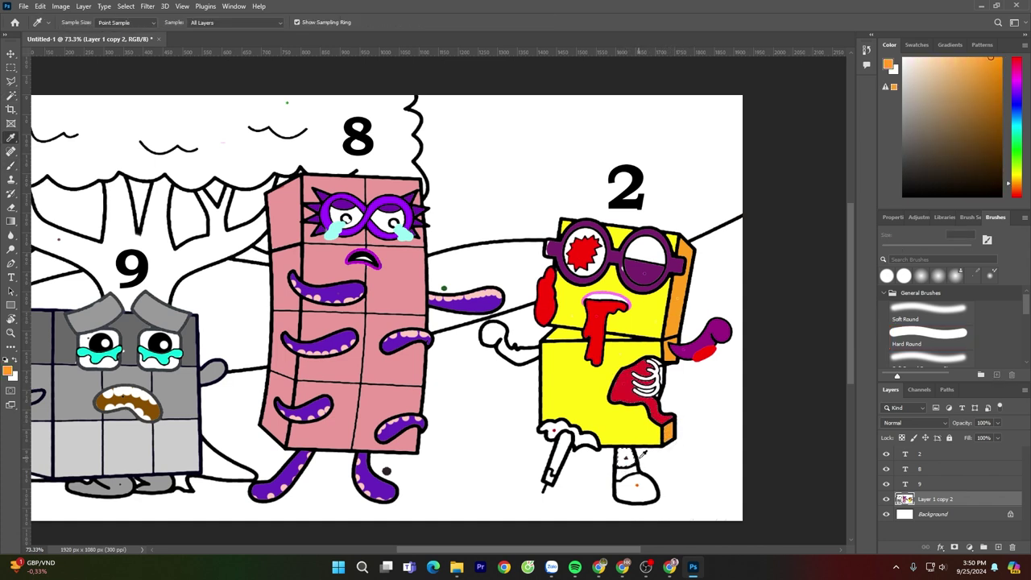
Paint character 2's right leg dark purple and its shoe orange, sampling each colour from the marker dots
{"action": "left_click", "coordinate": [626, 459], "text": "alt"}
{"action": "key", "text": "w"}
{"action": "mouse_move", "coordinate": [625, 458]}
{"action": "left_mouse_down"}
{"action": "mouse_move", "coordinate": [645, 477]}
{"action": "mouse_move", "coordinate": [614, 481]}
{"action": "left_mouse_up"}
{"action": "left_click", "coordinate": [640, 490]}
{"action": "key", "text": "b"}
{"action": "left_click", "coordinate": [637, 485], "text": "alt"}
Select the torn area at character 2's lower left corner and paint it with the sampled dark red
{"action": "key", "text": "w"}
{"action": "left_click", "coordinate": [563, 431]}
{"action": "key", "text": "b"}
{"action": "left_click", "coordinate": [557, 429], "text": "alt"}
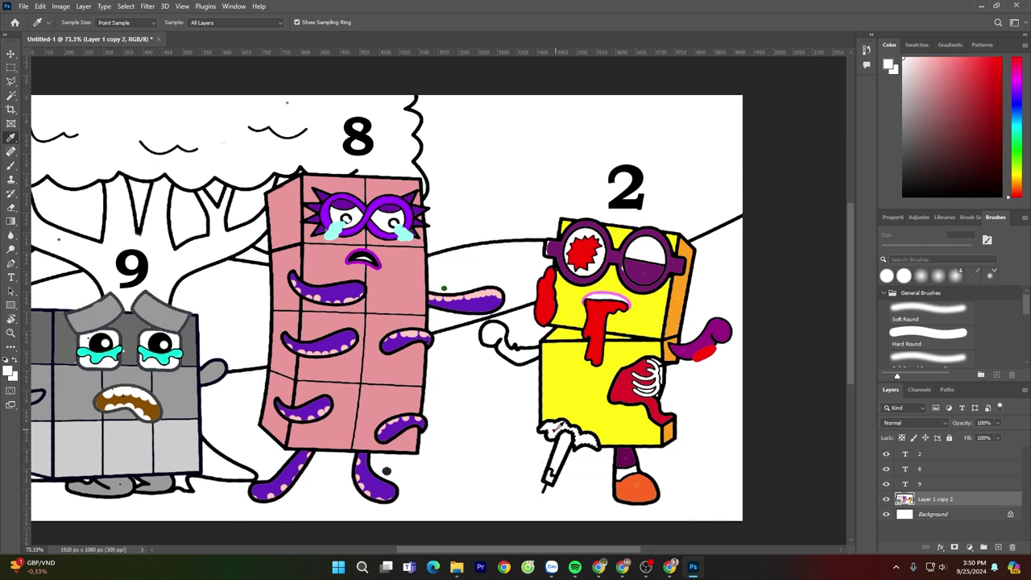
{"action": "left_click", "coordinate": [554, 431], "text": "alt"}
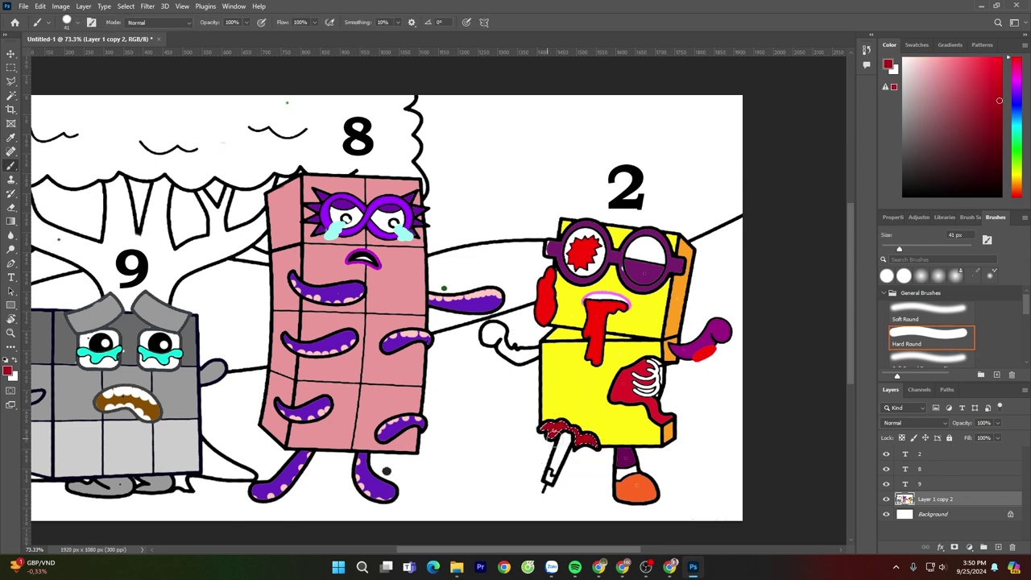
Paint character 2's broken leg stump and its tip bright red, sampling the colour from the mouth drip
{"action": "key", "text": "w"}
{"action": "left_click", "coordinate": [560, 453]}
{"action": "key", "text": "b"}
{"action": "left_click", "coordinate": [595, 347], "text": "alt"}
{"action": "left_click_drag", "start_coordinate": [563, 440], "coordinate": [550, 474]}
{"action": "key", "text": "w"}
{"action": "left_click", "coordinate": [549, 477]}
{"action": "key", "text": "b"}
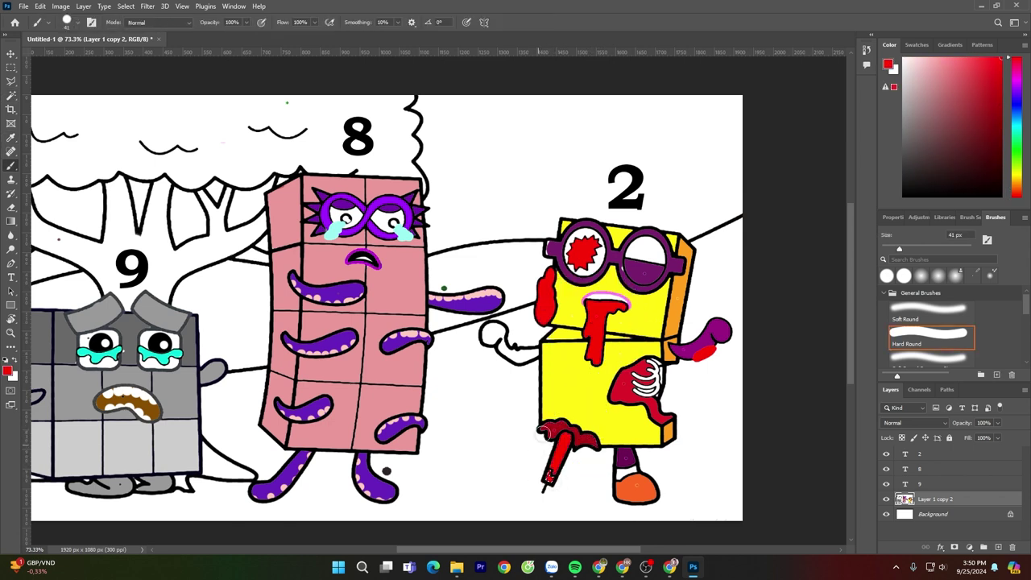
Select character 2's left arm and hand and paint them with the magenta-purple sampled from the right arm
{"action": "key", "text": "w"}
{"action": "left_click", "coordinate": [521, 353]}
{"action": "key", "text": "b"}
{"action": "left_click", "coordinate": [693, 346], "text": "alt"}
{"action": "left_click_drag", "start_coordinate": [535, 353], "coordinate": [537, 364]}
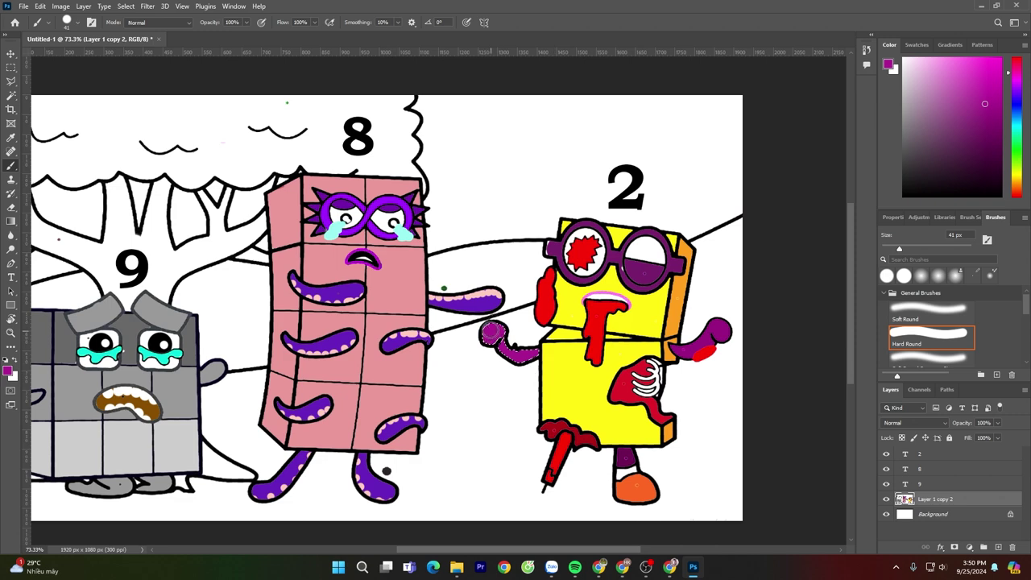
Select the ground behind the characters, choose a tan orange and paint it with a 122 px soft round brush
{"action": "scroll", "coordinate": [566, 315], "scroll_direction": "down", "scroll_amount": 1}
{"action": "key", "text": "w"}
{"action": "left_click", "coordinate": [472, 443]}
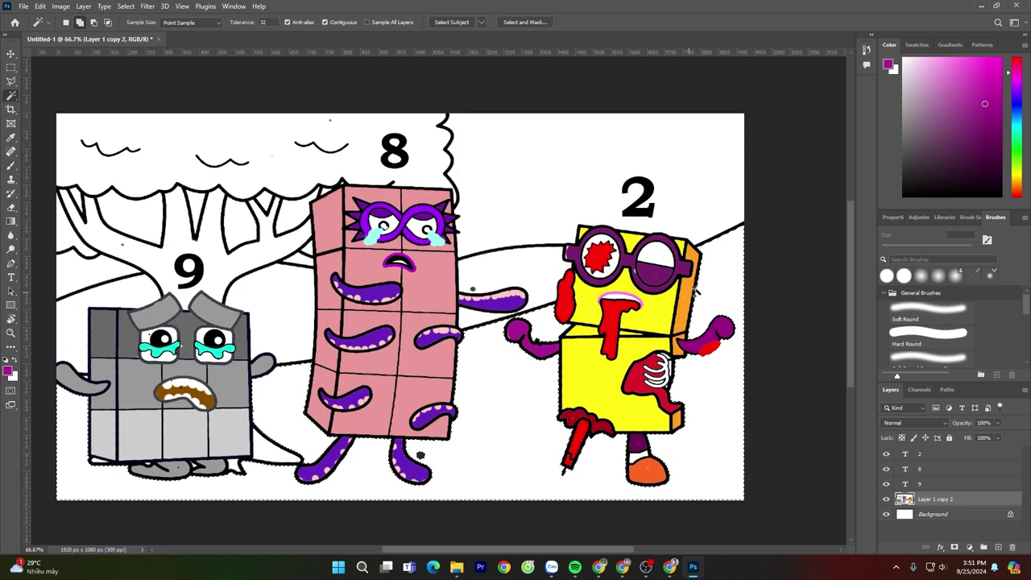
{"action": "left_click_drag", "start_coordinate": [930, 118], "coordinate": [903, 120]}
{"action": "left_click", "coordinate": [1017, 183]}
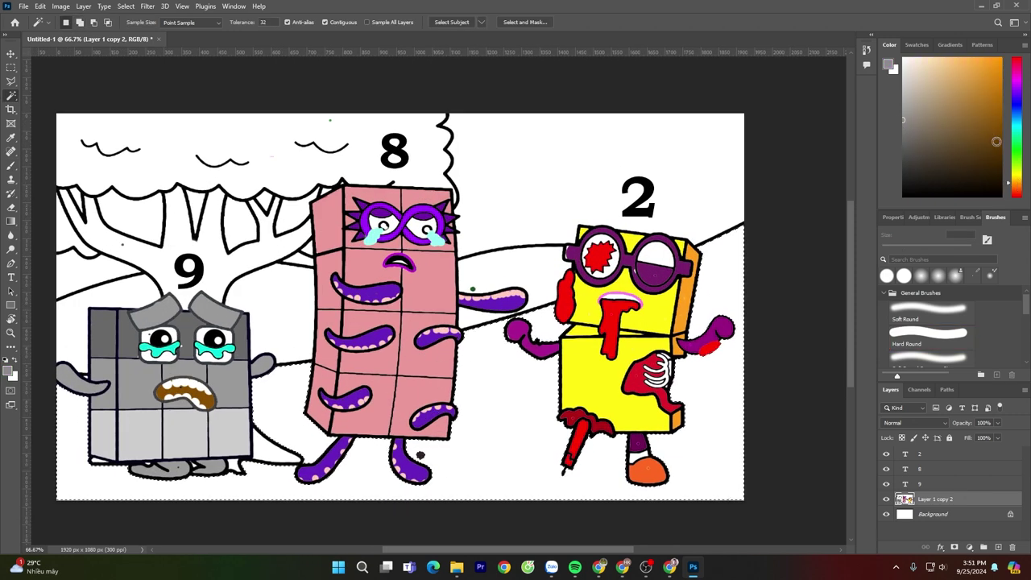
{"action": "left_click_drag", "start_coordinate": [996, 141], "coordinate": [963, 82]}
{"action": "key", "text": "b"}
{"action": "mouse_move", "coordinate": [194, 424]}
{"action": "left_mouse_down"}
{"action": "mouse_move", "coordinate": [81, 435]}
{"action": "mouse_move", "coordinate": [97, 480]}
{"action": "mouse_move", "coordinate": [353, 467]}
{"action": "mouse_move", "coordinate": [273, 358]}
{"action": "mouse_move", "coordinate": [467, 475]}
{"action": "mouse_move", "coordinate": [510, 350]}
{"action": "mouse_move", "coordinate": [498, 375]}
{"action": "mouse_move", "coordinate": [542, 453]}
{"action": "mouse_move", "coordinate": [612, 483]}
{"action": "mouse_move", "coordinate": [682, 435]}
{"action": "mouse_move", "coordinate": [713, 396]}
{"action": "mouse_move", "coordinate": [743, 219]}
{"action": "left_mouse_up"}
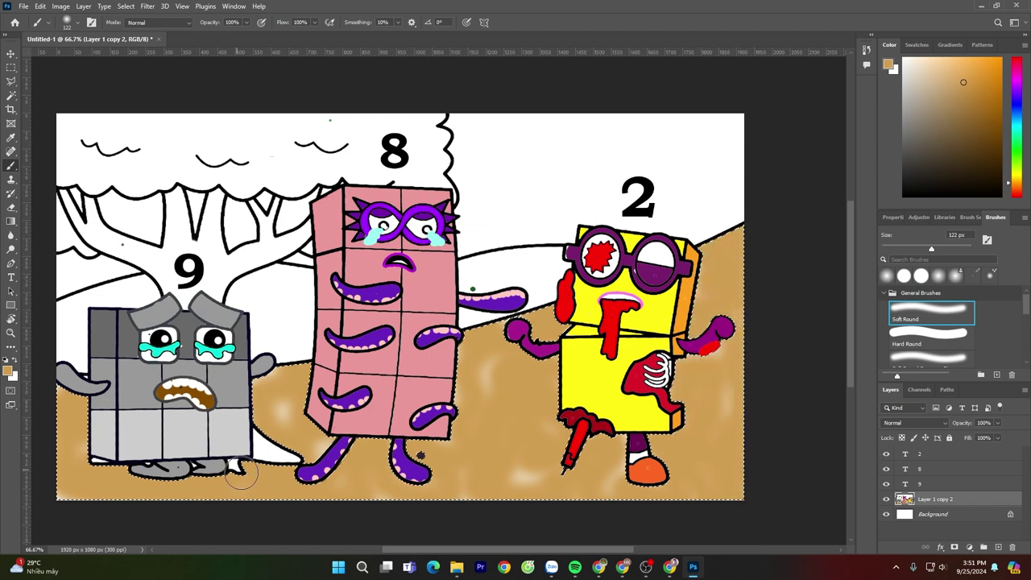
Select the leftover white ground gaps around character 9's feet and left arm, paint them tan orange, and clear the selection
{"action": "scroll", "coordinate": [147, 461], "scroll_direction": "up", "scroll_amount": 4, "text": "alt"}
{"action": "key", "text": "w"}
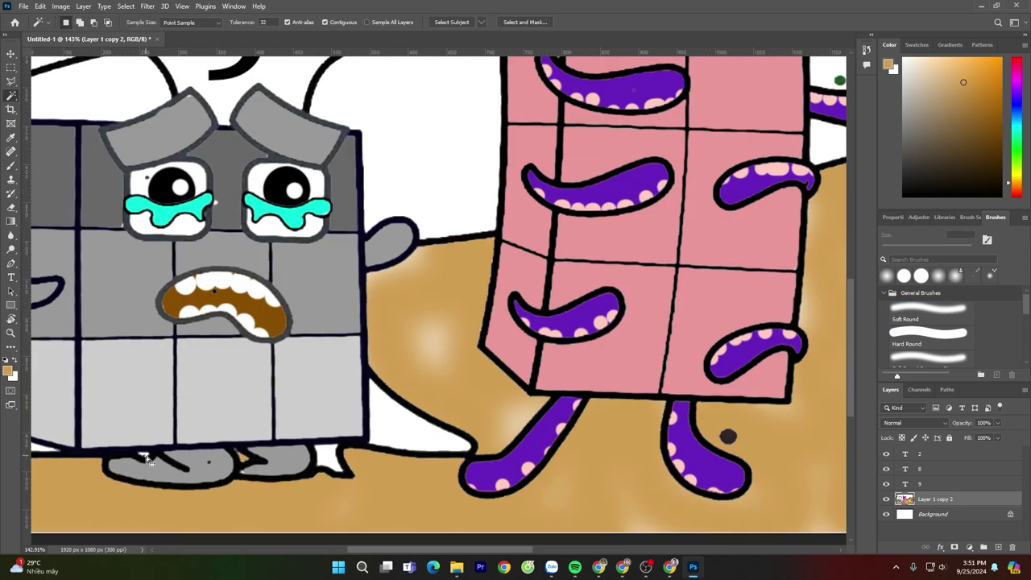
{"action": "key", "text": "b"}
{"action": "left_click_drag", "start_coordinate": [286, 423], "coordinate": [460, 479]}
{"action": "key", "text": "w"}
{"action": "left_click", "coordinate": [188, 325]}
{"action": "key", "text": "b"}
{"action": "left_click", "coordinate": [192, 331]}
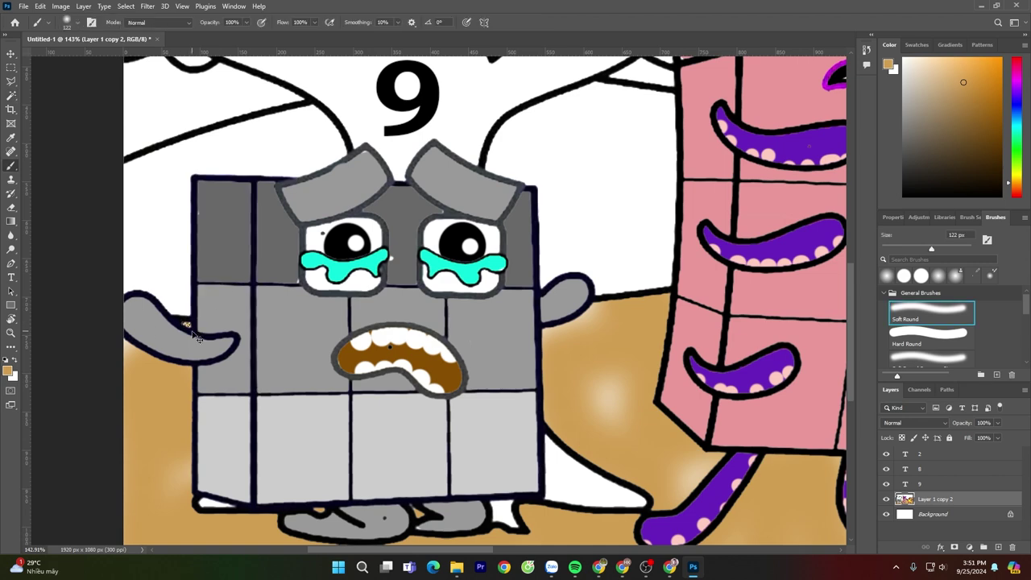
{"action": "key", "text": "ctrl+d"}
Select the hills behind the characters and paint them with the dark green sampled from the dot beside character 8's arm
{"action": "scroll", "coordinate": [192, 331], "scroll_direction": "down", "scroll_amount": 6, "text": "alt"}
{"action": "scroll", "coordinate": [580, 409], "scroll_direction": "up", "scroll_amount": 4, "text": "alt"}
{"action": "mouse_move", "coordinate": [610, 421]}
{"action": "left_mouse_down", "text": "alt"}
{"action": "mouse_move", "coordinate": [584, 421]}
{"action": "mouse_move", "coordinate": [616, 426]}
{"action": "left_mouse_up", "text": "alt"}
{"action": "scroll", "coordinate": [466, 410], "scroll_direction": "down", "scroll_amount": 6, "text": "alt"}
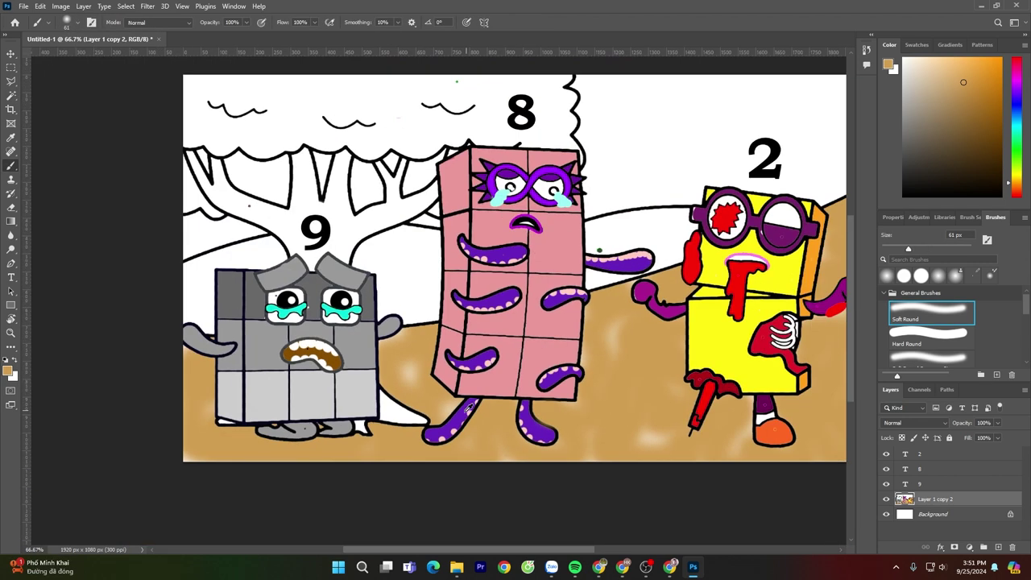
{"action": "scroll", "coordinate": [470, 410], "scroll_direction": "up", "scroll_amount": 1, "text": "alt"}
{"action": "key", "text": "w"}
{"action": "key", "text": "b"}
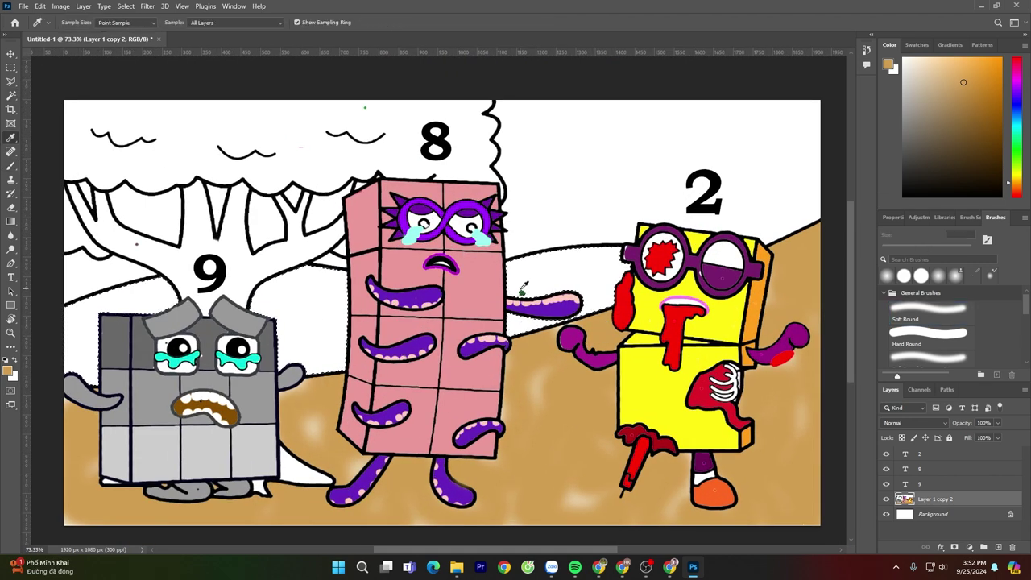
{"action": "left_click", "coordinate": [522, 293], "text": "alt"}
{"action": "mouse_move", "coordinate": [515, 274]}
{"action": "left_mouse_down"}
{"action": "mouse_move", "coordinate": [617, 281]}
{"action": "mouse_move", "coordinate": [531, 322]}
{"action": "mouse_move", "coordinate": [516, 282]}
{"action": "mouse_move", "coordinate": [612, 277]}
{"action": "mouse_move", "coordinate": [276, 314]}
{"action": "mouse_move", "coordinate": [343, 367]}
{"action": "mouse_move", "coordinate": [282, 290]}
{"action": "mouse_move", "coordinate": [322, 334]}
{"action": "mouse_move", "coordinate": [88, 294]}
{"action": "mouse_move", "coordinate": [72, 354]}
{"action": "mouse_move", "coordinate": [101, 311]}
{"action": "left_mouse_up"}
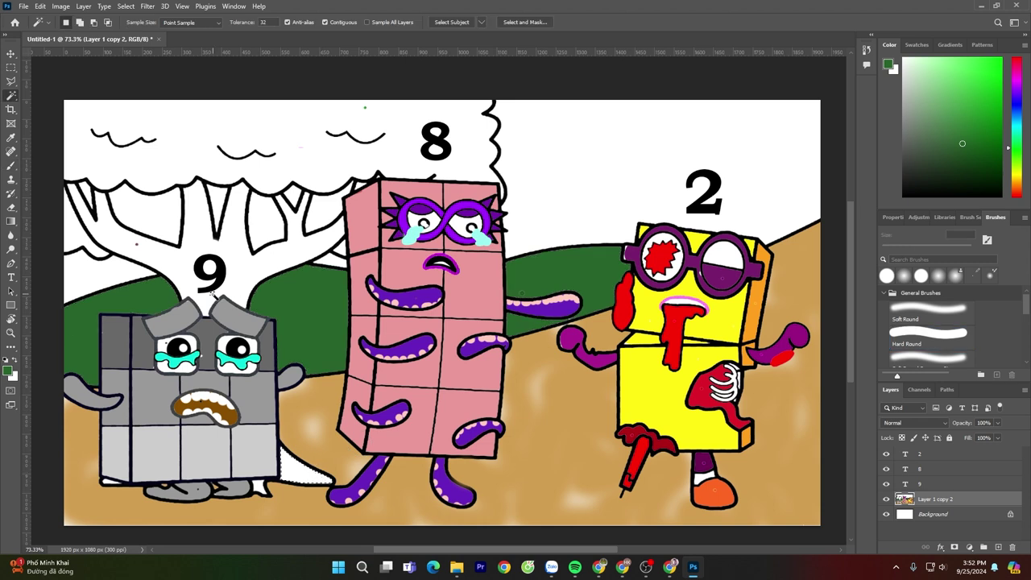
Select the tree root beside character 9, choose a golden brown, and paint the root
{"action": "key", "text": "i"}
{"action": "left_click", "coordinate": [139, 240]}
{"action": "left_click", "coordinate": [137, 244]}
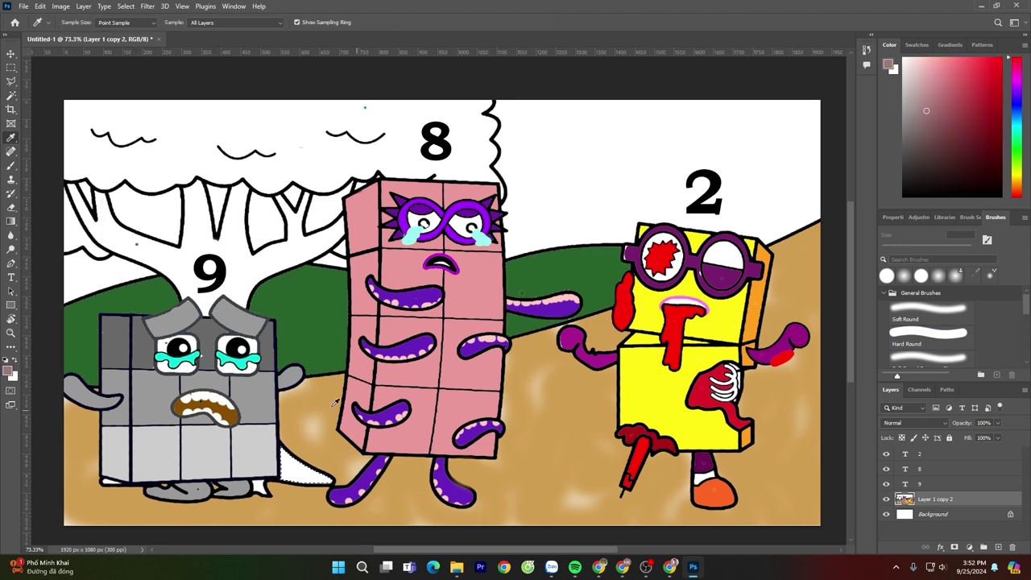
{"action": "key", "text": "b"}
{"action": "left_click_drag", "start_coordinate": [314, 466], "coordinate": [294, 479]}
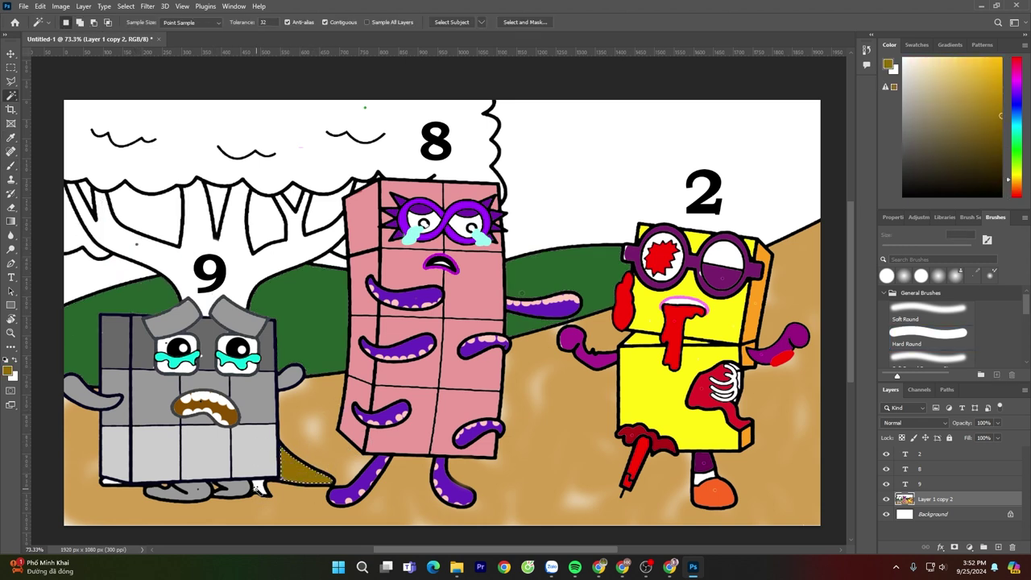
Paint the selected tree trunk and branches golden brown with a 61 px hard round brush, clear the selection, and resample the brown
{"action": "mouse_move", "coordinate": [240, 302]}
{"action": "left_mouse_down"}
{"action": "mouse_move", "coordinate": [277, 274]}
{"action": "mouse_move", "coordinate": [213, 189]}
{"action": "mouse_move", "coordinate": [134, 236]}
{"action": "left_mouse_up"}
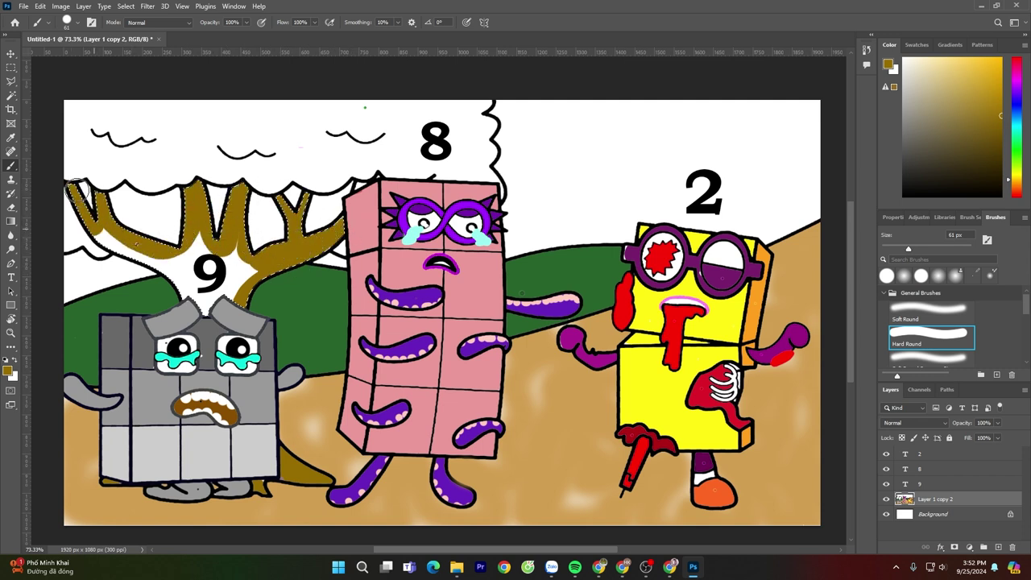
{"action": "mouse_move", "coordinate": [169, 272]}
{"action": "left_mouse_down"}
{"action": "mouse_move", "coordinate": [252, 288]}
{"action": "mouse_move", "coordinate": [191, 319]}
{"action": "mouse_move", "coordinate": [217, 250]}
{"action": "left_mouse_up"}
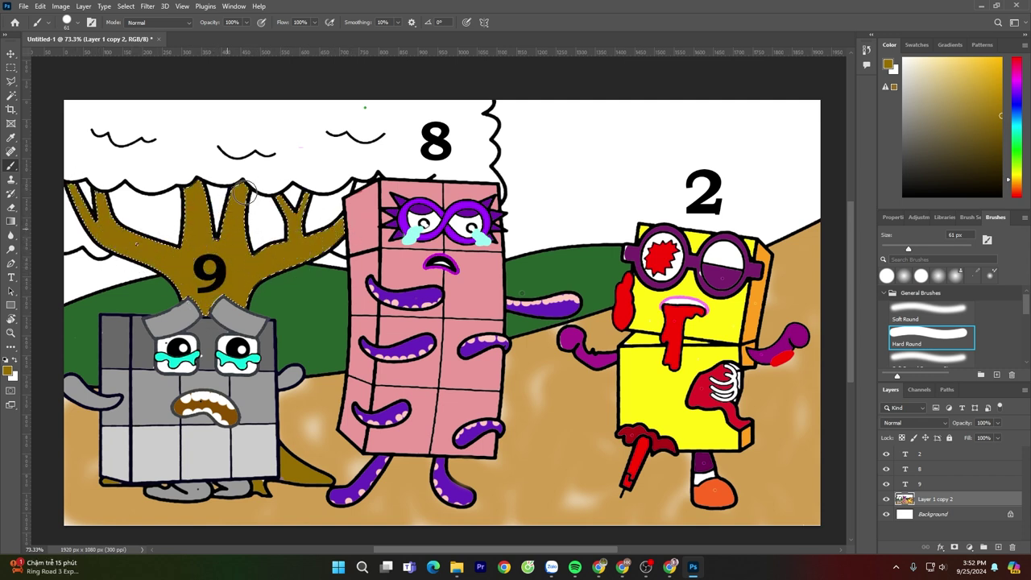
{"action": "key", "text": "ctrl+d"}
{"action": "key", "text": "x"}
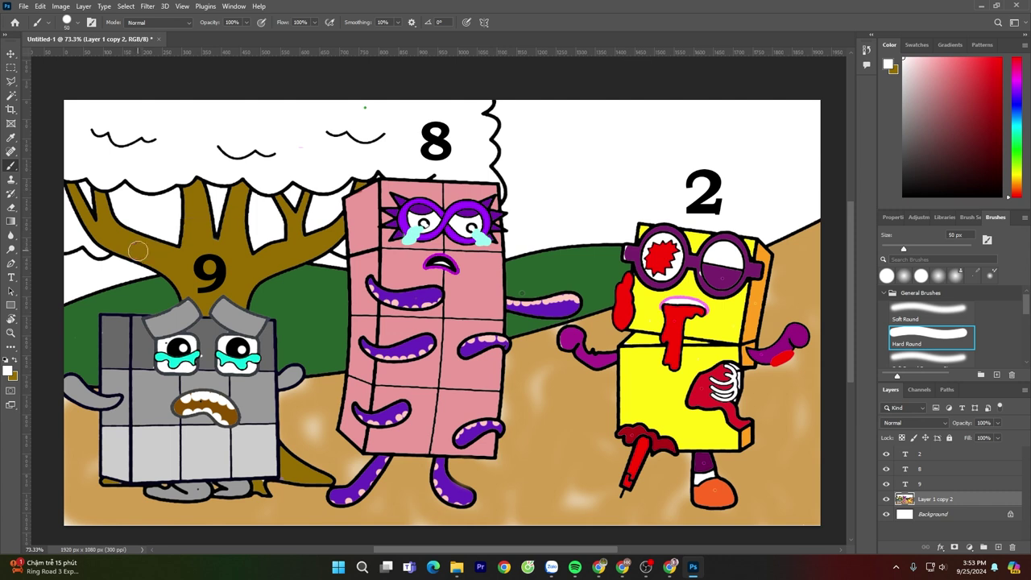
{"action": "key", "text": "i"}
{"action": "left_click", "coordinate": [159, 249]}
{"action": "key", "text": "b"}
Select the tree canopy, choose a bright green, and paint it with a 50 px hard round brush
{"action": "key", "text": "w"}
{"action": "left_click", "coordinate": [310, 168]}
{"action": "key", "text": "i"}
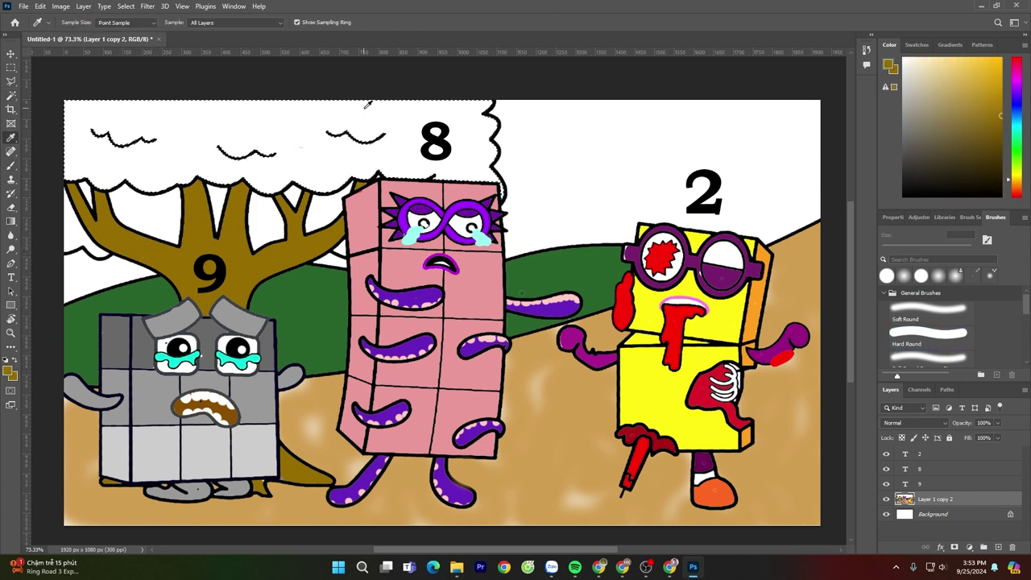
{"action": "left_click", "coordinate": [365, 108]}
{"action": "key", "text": "b"}
{"action": "left_click", "coordinate": [1000, 58]}
{"action": "mouse_move", "coordinate": [75, 105]}
{"action": "left_mouse_down"}
{"action": "mouse_move", "coordinate": [460, 106]}
{"action": "mouse_move", "coordinate": [527, 209]}
{"action": "mouse_move", "coordinate": [298, 187]}
{"action": "mouse_move", "coordinate": [72, 181]}
{"action": "mouse_move", "coordinate": [290, 117]}
{"action": "mouse_move", "coordinate": [72, 143]}
{"action": "mouse_move", "coordinate": [481, 169]}
{"action": "left_mouse_up"}
{"action": "left_click_drag", "start_coordinate": [392, 168], "coordinate": [177, 166]}
Select the foliage patch below the canopy at the drawing's far left edge and paint it the same bright green
{"action": "key", "text": "w"}
{"action": "left_click", "coordinate": [83, 237]}
{"action": "key", "text": "b"}
{"action": "left_click_drag", "start_coordinate": [109, 255], "coordinate": [71, 195]}
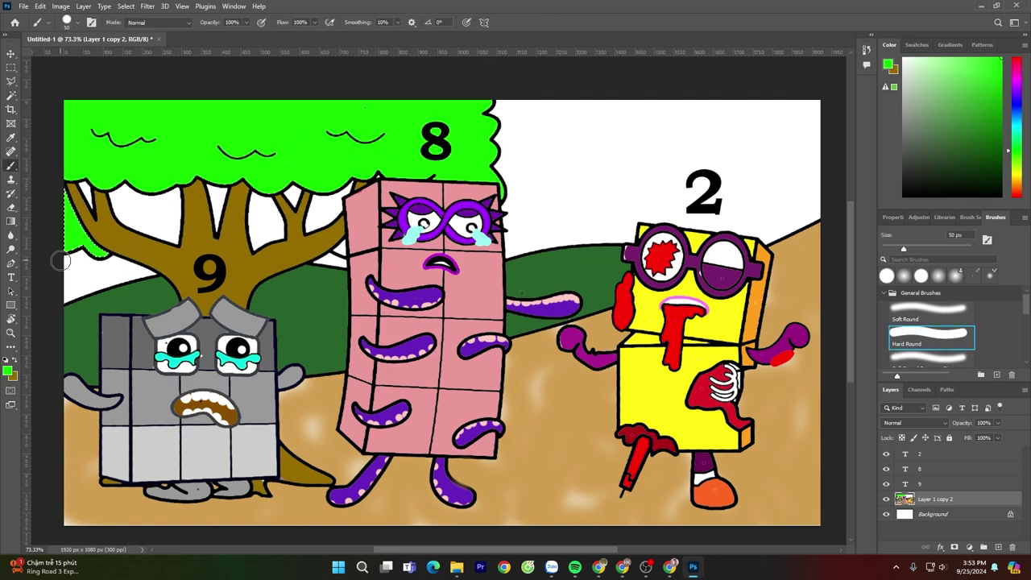
Fill the small white hill sliver between the tree branch and character 8 with the sampled dark green
{"action": "scroll", "coordinate": [389, 234], "scroll_direction": "down", "scroll_amount": 2}
{"action": "scroll", "coordinate": [547, 234], "scroll_direction": "up", "scroll_amount": 2}
{"action": "key", "text": "w"}
{"action": "left_click", "coordinate": [583, 234]}
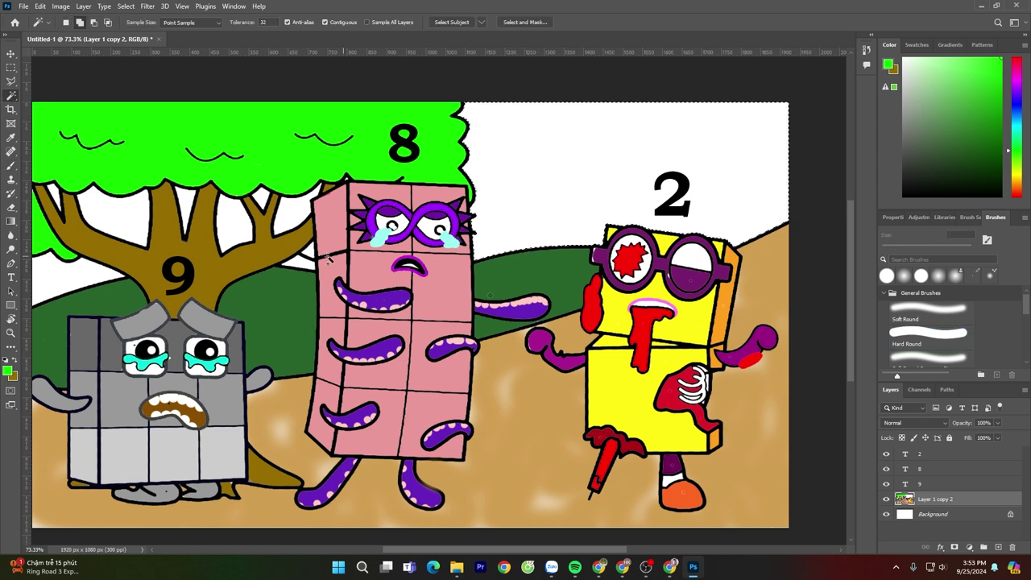
{"action": "left_click", "coordinate": [304, 258], "text": "shift"}
{"action": "key", "text": "i"}
{"action": "left_click", "coordinate": [278, 307]}
{"action": "key", "text": "w"}
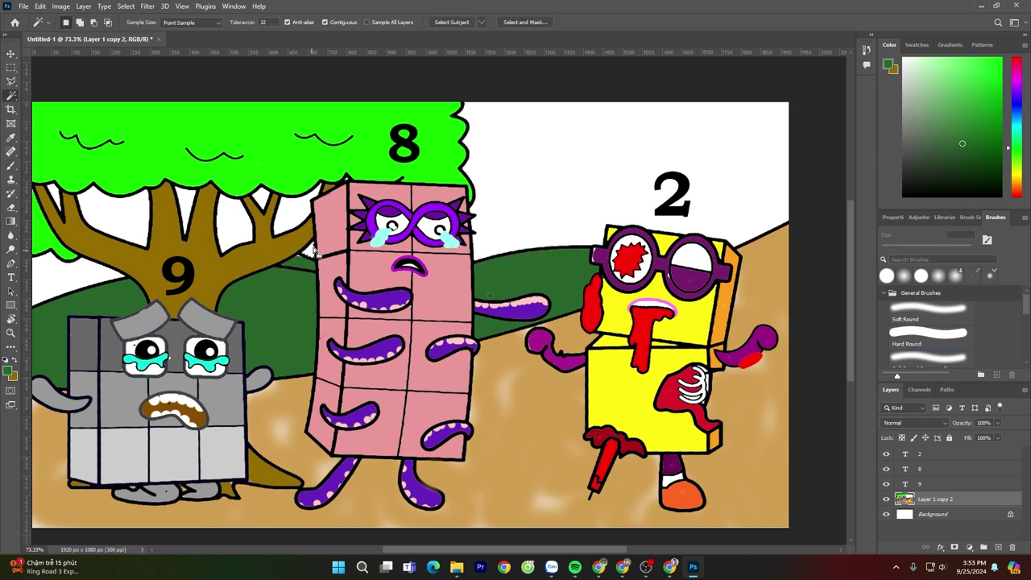
Select the sky regions behind character 2 and between the tree branches, and set up a deep purple hard round brush
{"action": "left_click", "coordinate": [55, 198], "text": "shift"}
{"action": "left_click", "coordinate": [541, 223], "text": "shift"}
{"action": "left_click", "coordinate": [1015, 87]}
{"action": "left_click_drag", "start_coordinate": [998, 85], "coordinate": [1003, 93]}
{"action": "left_click", "coordinate": [999, 98]}
{"action": "left_click", "coordinate": [926, 334]}
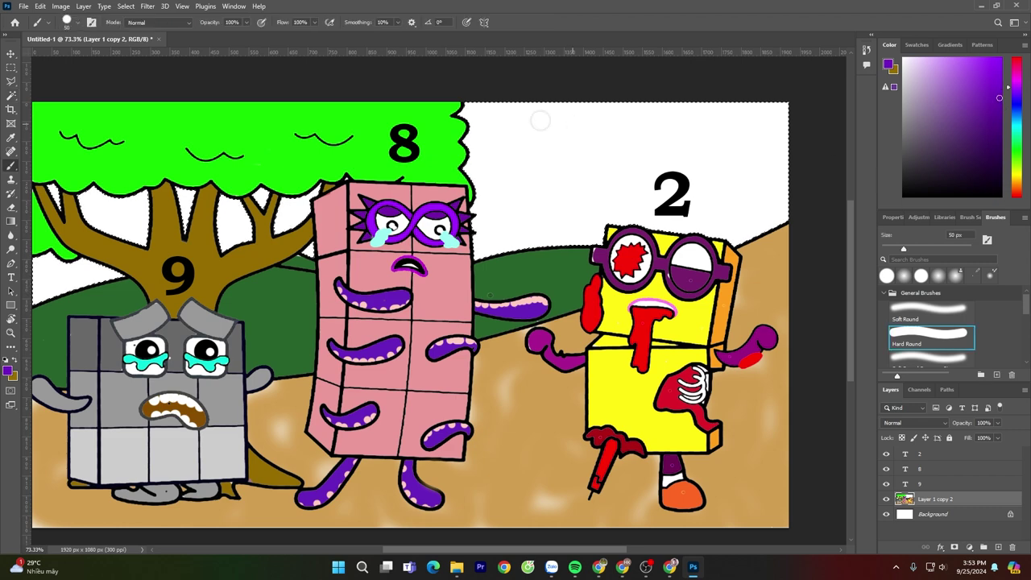
Paint the open sky above the hills and behind character 2 deep purple with a 53 px hard round brush
{"action": "mouse_move", "coordinate": [533, 113]}
{"action": "left_mouse_down"}
{"action": "mouse_move", "coordinate": [501, 130]}
{"action": "mouse_move", "coordinate": [502, 115]}
{"action": "mouse_move", "coordinate": [568, 113]}
{"action": "mouse_move", "coordinate": [554, 99]}
{"action": "mouse_move", "coordinate": [604, 113]}
{"action": "mouse_move", "coordinate": [748, 110]}
{"action": "mouse_move", "coordinate": [775, 155]}
{"action": "mouse_move", "coordinate": [724, 210]}
{"action": "mouse_move", "coordinate": [769, 167]}
{"action": "mouse_move", "coordinate": [708, 251]}
{"action": "mouse_move", "coordinate": [594, 240]}
{"action": "mouse_move", "coordinate": [444, 272]}
{"action": "mouse_move", "coordinate": [432, 153]}
{"action": "left_mouse_up"}
{"action": "right_click", "coordinate": [554, 101], "text": "alt"}
{"action": "scroll", "coordinate": [778, 160], "scroll_direction": "down", "scroll_amount": 3}
{"action": "scroll", "coordinate": [770, 167], "scroll_direction": "up", "scroll_amount": 3}
{"action": "left_click_drag", "start_coordinate": [477, 248], "coordinate": [564, 221]}
{"action": "mouse_move", "coordinate": [528, 117]}
{"action": "left_mouse_down"}
{"action": "mouse_move", "coordinate": [634, 127]}
{"action": "mouse_move", "coordinate": [754, 110]}
{"action": "mouse_move", "coordinate": [805, 147]}
{"action": "mouse_move", "coordinate": [809, 190]}
{"action": "mouse_move", "coordinate": [821, 191]}
{"action": "mouse_move", "coordinate": [542, 220]}
{"action": "mouse_move", "coordinate": [553, 170]}
{"action": "mouse_move", "coordinate": [543, 173]}
{"action": "mouse_move", "coordinate": [581, 136]}
{"action": "mouse_move", "coordinate": [698, 120]}
{"action": "mouse_move", "coordinate": [790, 159]}
{"action": "mouse_move", "coordinate": [790, 197]}
{"action": "mouse_move", "coordinate": [633, 191]}
{"action": "mouse_move", "coordinate": [629, 205]}
{"action": "mouse_move", "coordinate": [572, 163]}
{"action": "mouse_move", "coordinate": [788, 130]}
{"action": "left_mouse_up"}
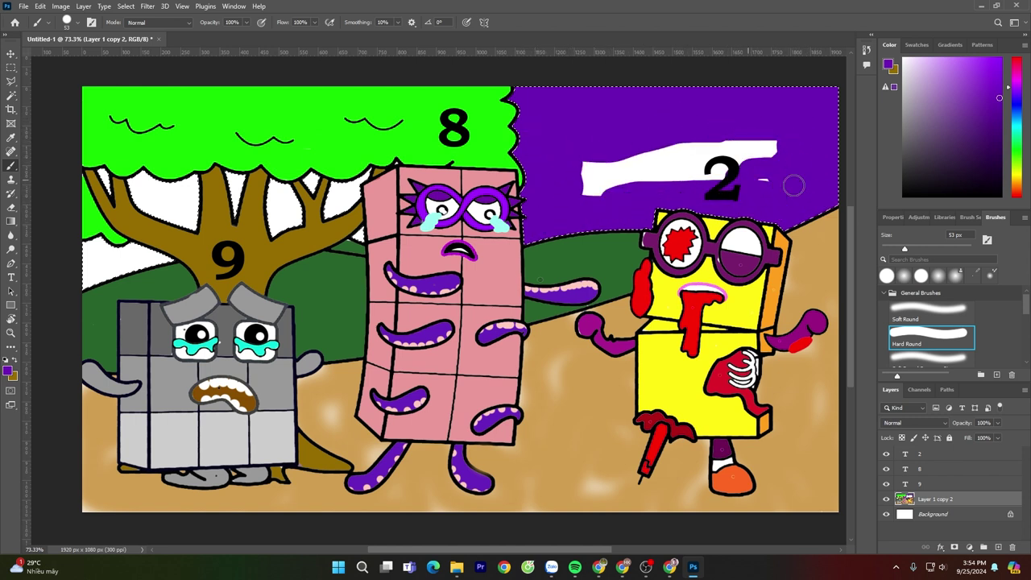
{"action": "mouse_move", "coordinate": [793, 186]}
{"action": "left_mouse_down"}
{"action": "mouse_move", "coordinate": [626, 187]}
{"action": "mouse_move", "coordinate": [591, 172]}
{"action": "mouse_move", "coordinate": [712, 139]}
{"action": "mouse_move", "coordinate": [722, 151]}
{"action": "mouse_move", "coordinate": [627, 163]}
{"action": "left_mouse_up"}
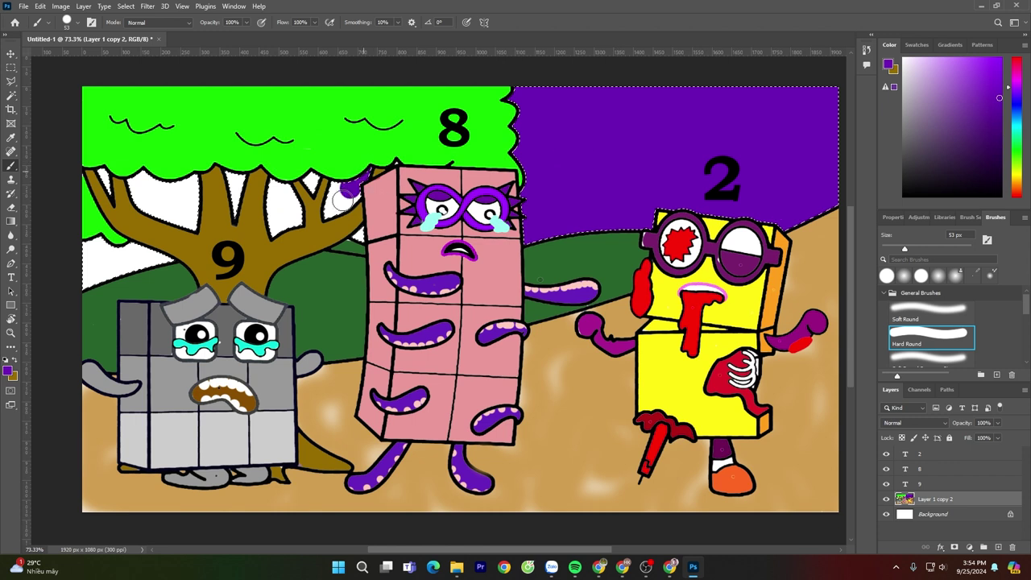
Paint the sky gaps between the tree branches and at the drawing's left edge deep purple
{"action": "left_click_drag", "start_coordinate": [291, 209], "coordinate": [284, 207]}
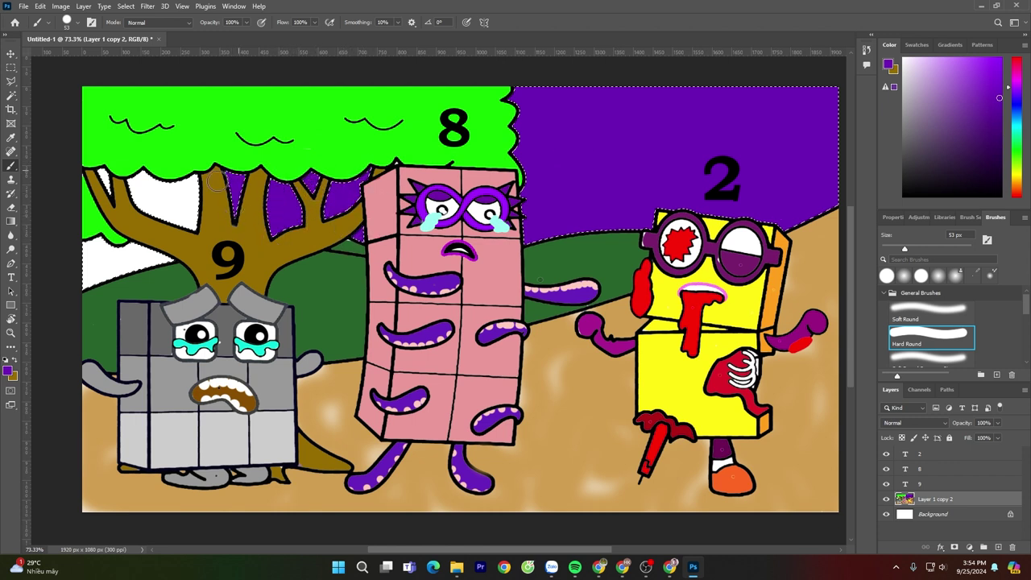
{"action": "mouse_move", "coordinate": [216, 182]}
{"action": "left_mouse_down"}
{"action": "mouse_move", "coordinate": [130, 198]}
{"action": "mouse_move", "coordinate": [196, 207]}
{"action": "left_mouse_up"}
{"action": "mouse_move", "coordinate": [74, 243]}
{"action": "left_mouse_down"}
{"action": "mouse_move", "coordinate": [176, 260]}
{"action": "mouse_move", "coordinate": [103, 283]}
{"action": "mouse_move", "coordinate": [141, 259]}
{"action": "mouse_move", "coordinate": [80, 264]}
{"action": "left_mouse_up"}
Dot small white stars across the purple sky with a 12 px soft round brush
{"action": "left_click", "coordinate": [906, 311]}
{"action": "left_click", "coordinate": [903, 58]}
{"action": "left_click_drag", "start_coordinate": [615, 125], "coordinate": [598, 124]}
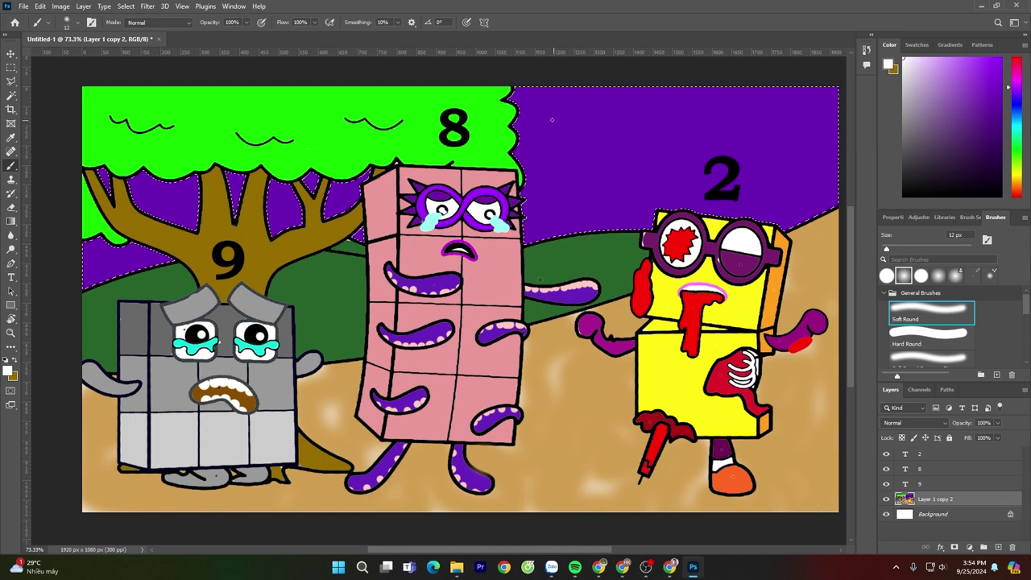
{"action": "left_click", "coordinate": [551, 120]}
{"action": "left_click", "coordinate": [538, 103]}
{"action": "left_click", "coordinate": [573, 105]}
{"action": "left_click", "coordinate": [586, 132]}
{"action": "left_click", "coordinate": [556, 158]}
Stamp a bright yellow moon in the sky's upper right corner with a 146 px hard round brush
{"action": "left_click", "coordinate": [1016, 175]}
{"action": "left_click", "coordinate": [1000, 58]}
{"action": "left_click_drag", "start_coordinate": [733, 102], "coordinate": [794, 140]}
{"action": "left_click", "coordinate": [797, 122]}
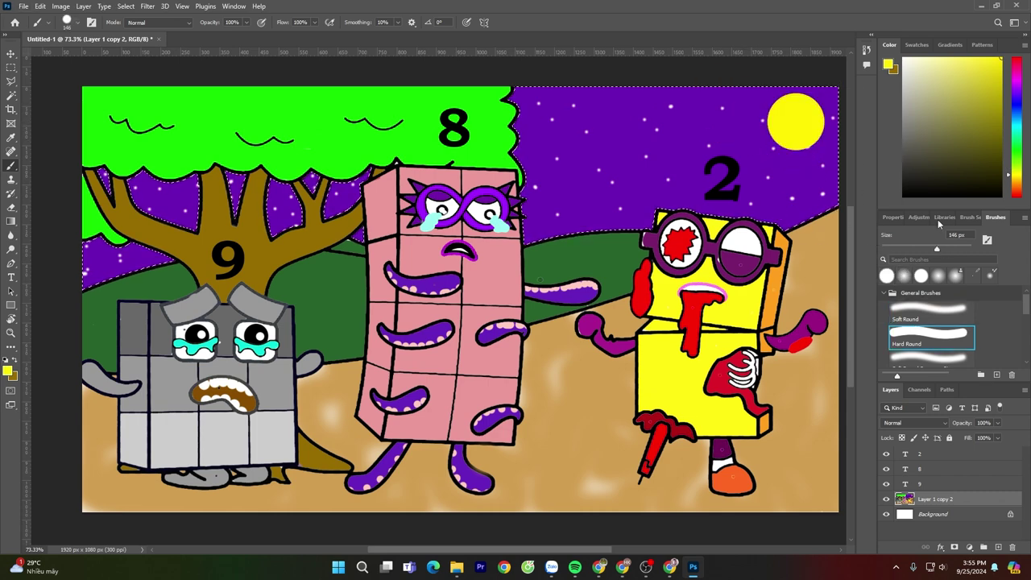
Add a yellow glow around the moon with a 348 px soft round brush and clear the selection
{"action": "left_click", "coordinate": [930, 312]}
{"action": "left_click_drag", "start_coordinate": [783, 117], "coordinate": [801, 122]}
{"action": "left_click", "coordinate": [796, 122]}
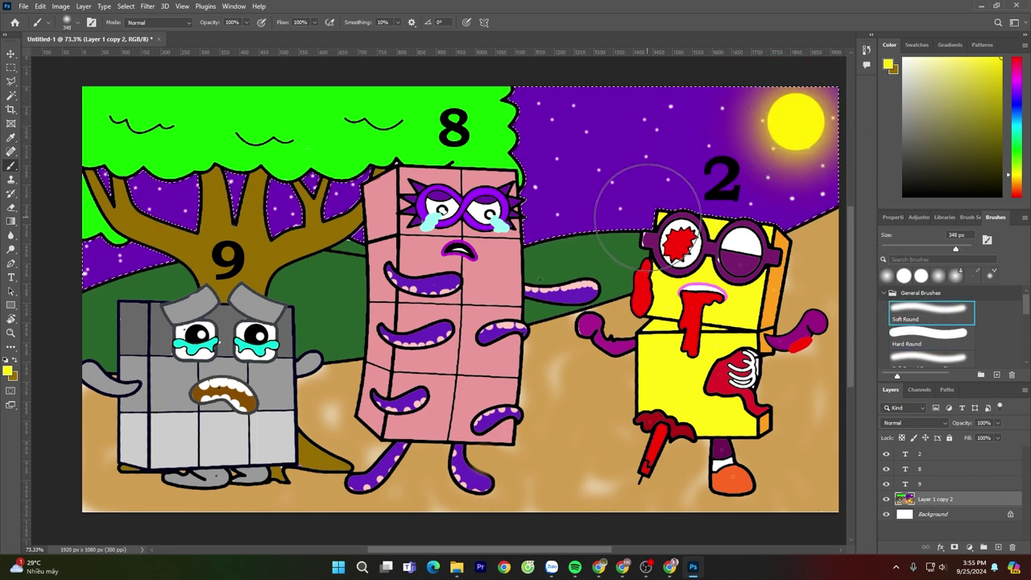
{"action": "key", "text": "ctrl+d"}
Switch to the Hard Round brush at 105 px and make Layer 1 copy 2 the active layer
{"action": "left_click", "coordinate": [924, 515]}
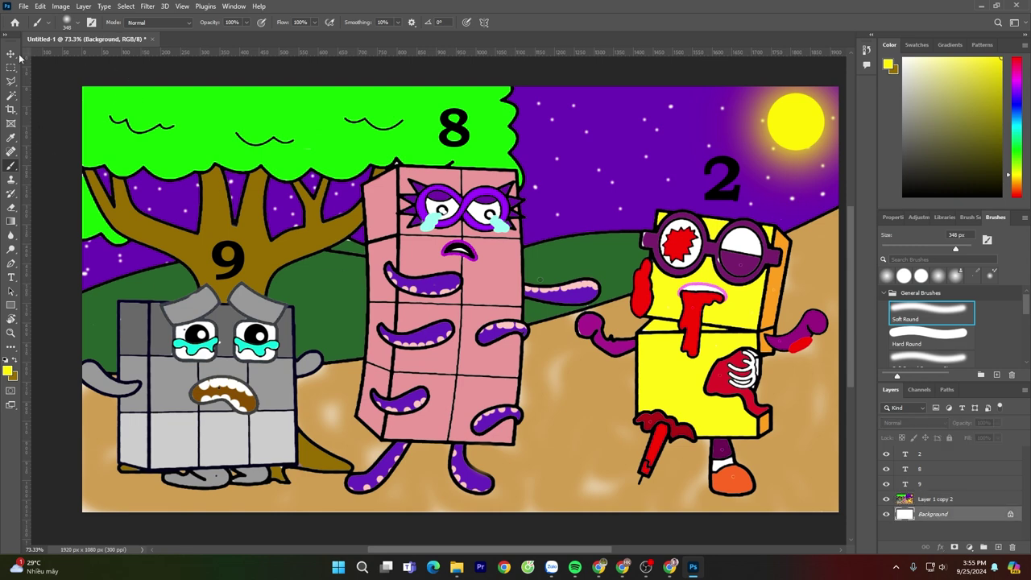
{"action": "left_click", "coordinate": [931, 336]}
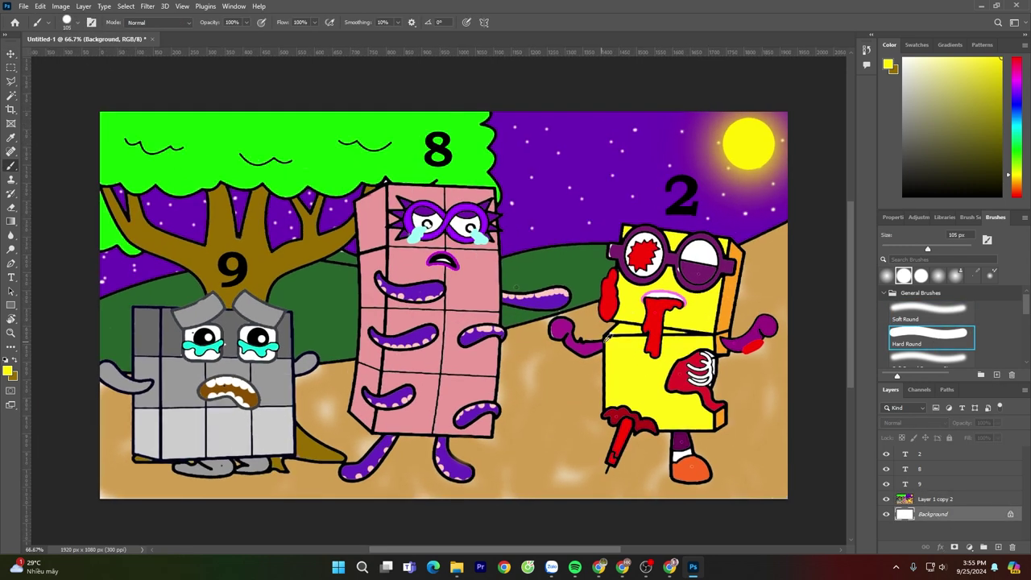
{"action": "left_click", "coordinate": [949, 502]}
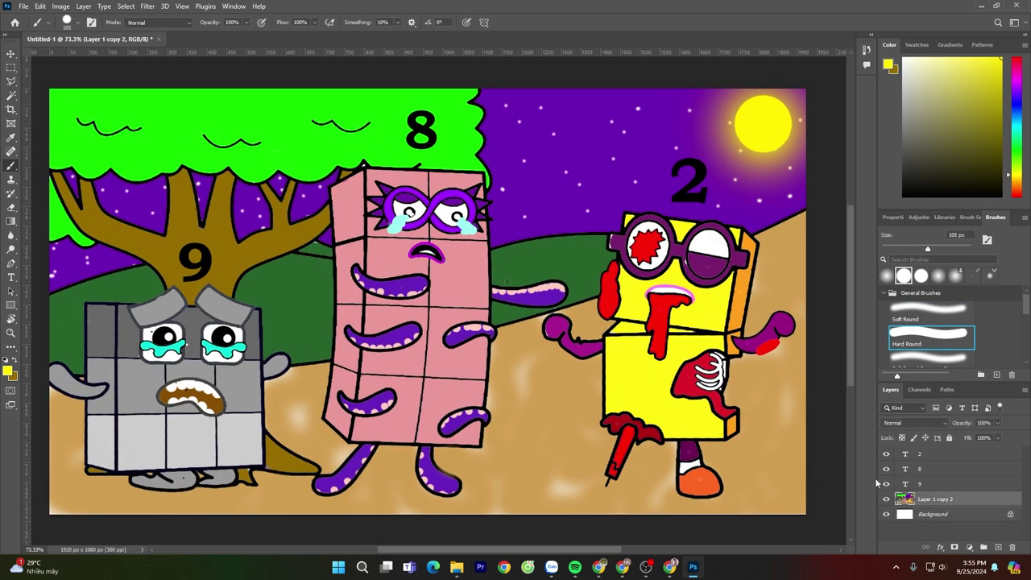